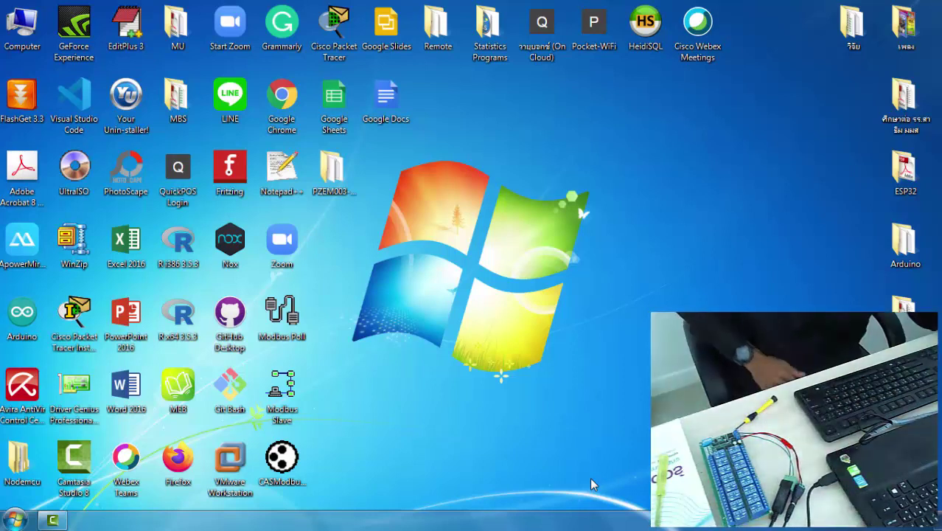
{"action": "right_click", "coordinate": [22, 33]}
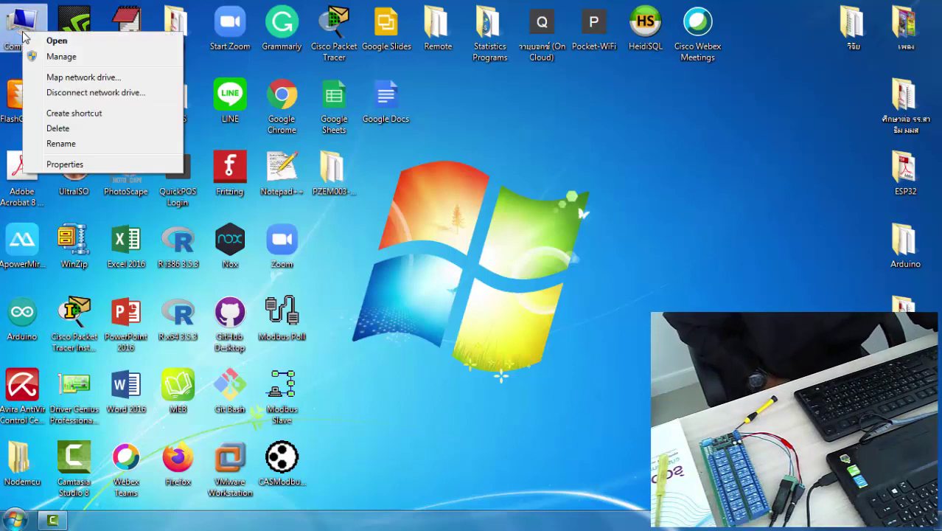
{"action": "left_click", "coordinate": [63, 166]}
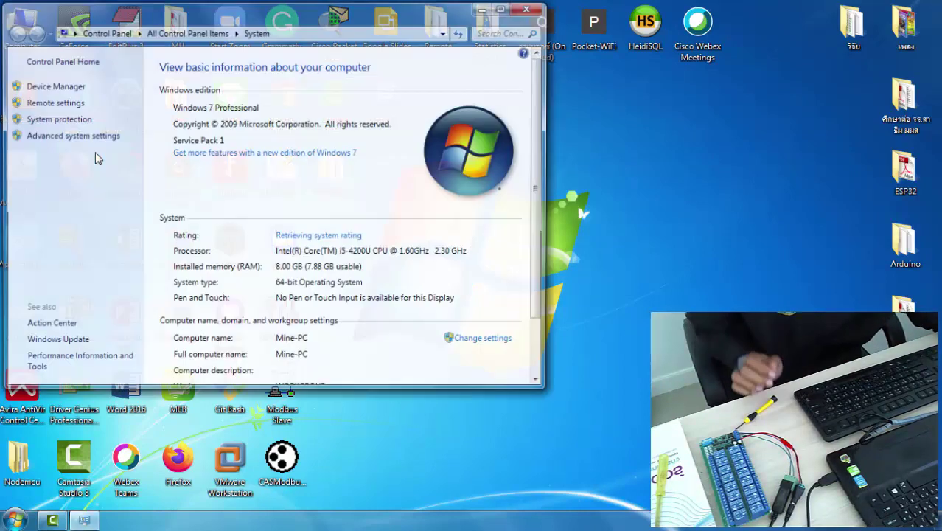
{"action": "left_click", "coordinate": [65, 87]}
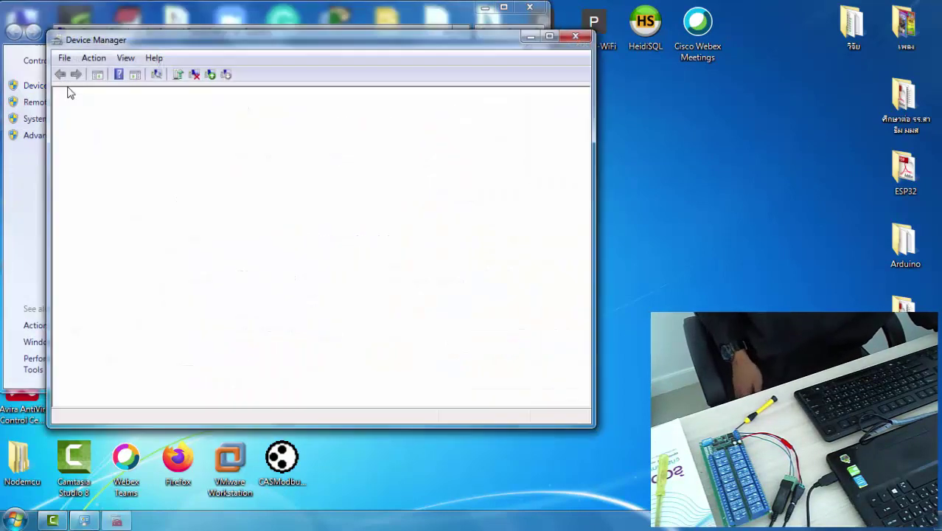
{"action": "left_click", "coordinate": [576, 36]}
{"action": "left_click", "coordinate": [530, 9]}
Look up the USB-serial adapter's COM port number in the computer's Device Manager, and close the system windows
{"action": "right_click", "coordinate": [15, 28]}
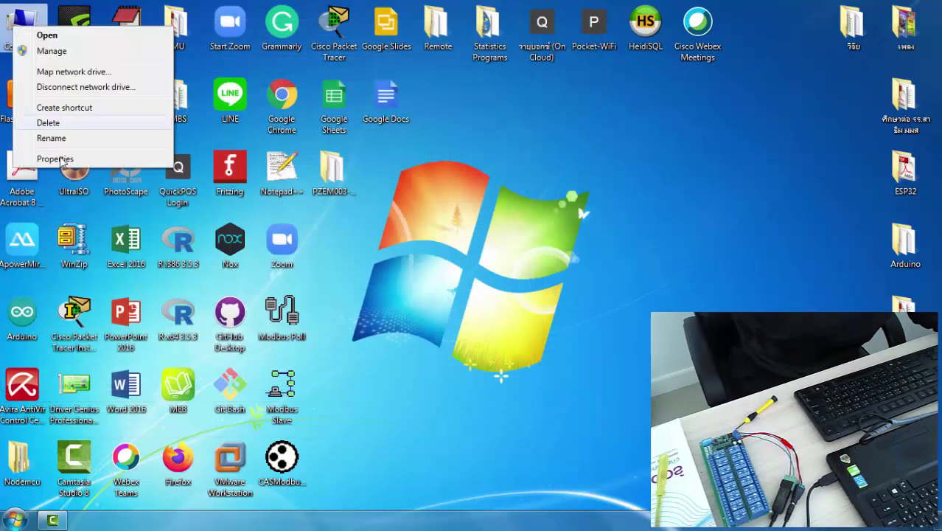
{"action": "left_click", "coordinate": [69, 159]}
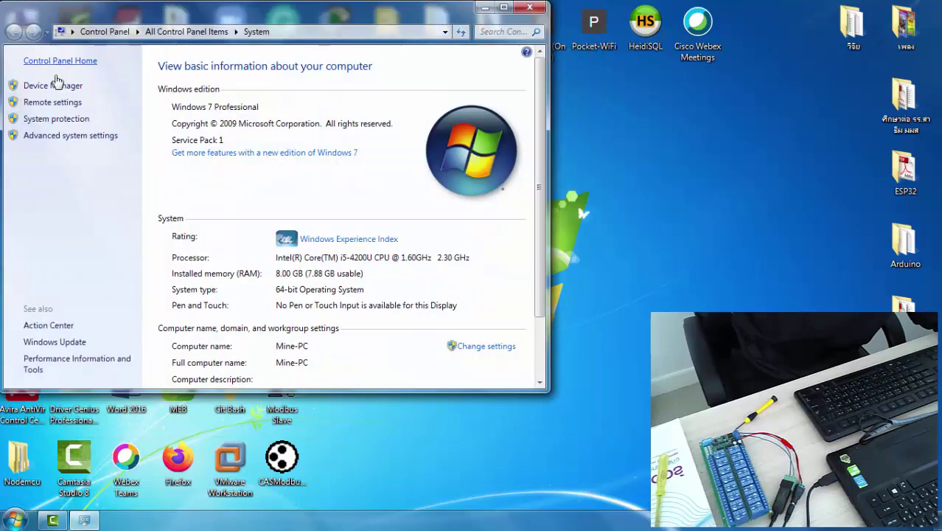
{"action": "left_click", "coordinate": [56, 87]}
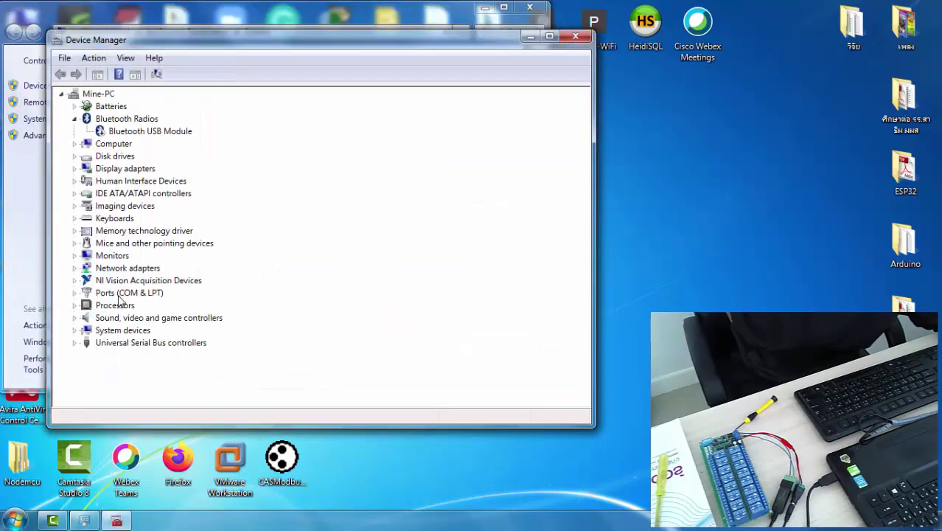
{"action": "left_click", "coordinate": [74, 293]}
{"action": "left_click", "coordinate": [125, 305]}
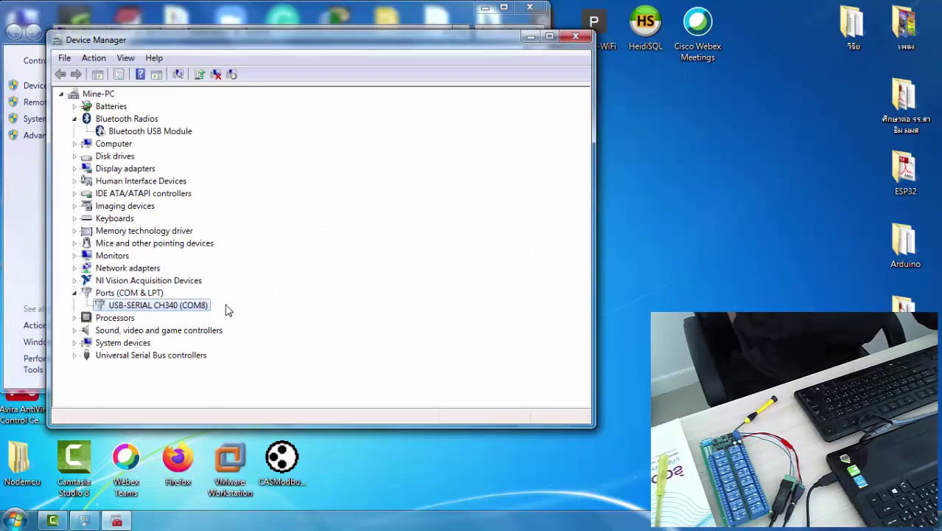
{"action": "left_click", "coordinate": [575, 36]}
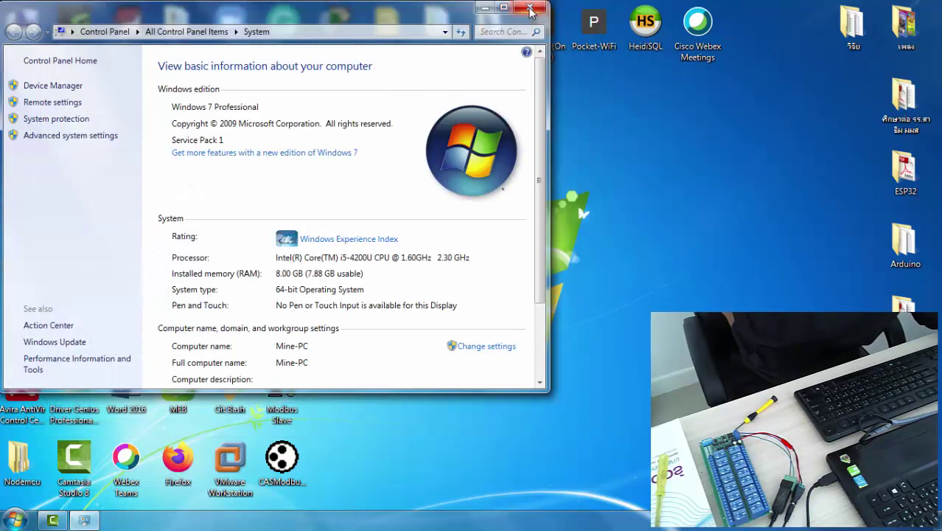
{"action": "left_click", "coordinate": [530, 8]}
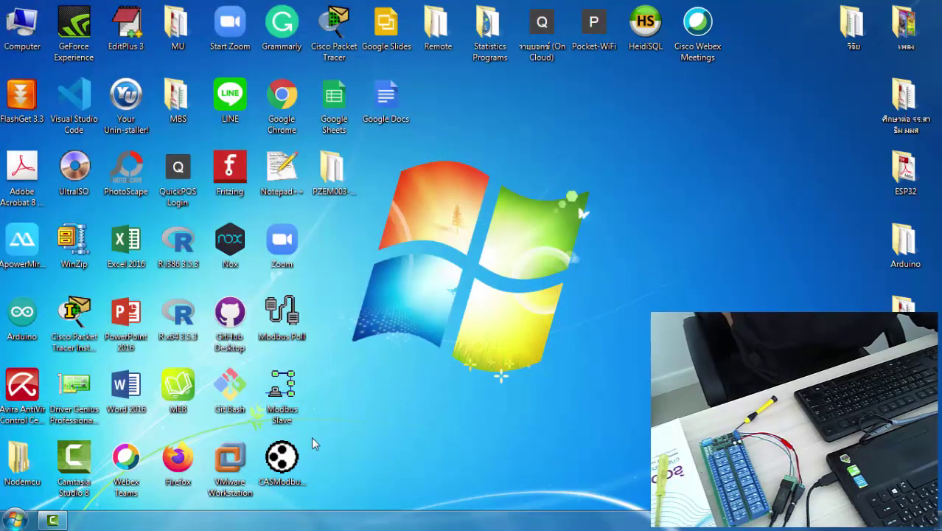
Switch to CAS Modbus Scanner, maximize it, and set the discovery's serial connection to COM8 at 9600 baud
{"action": "left_click", "coordinate": [281, 464]}
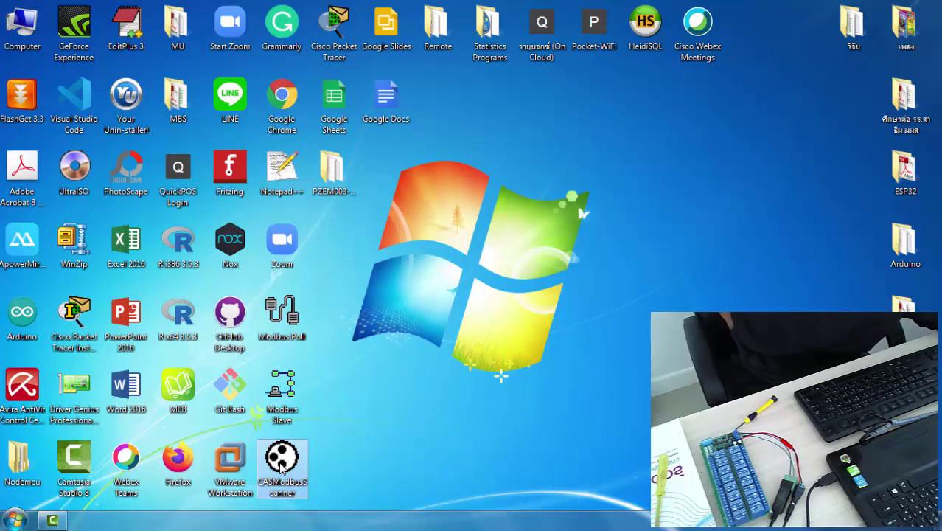
{"action": "double_click", "coordinate": [281, 465]}
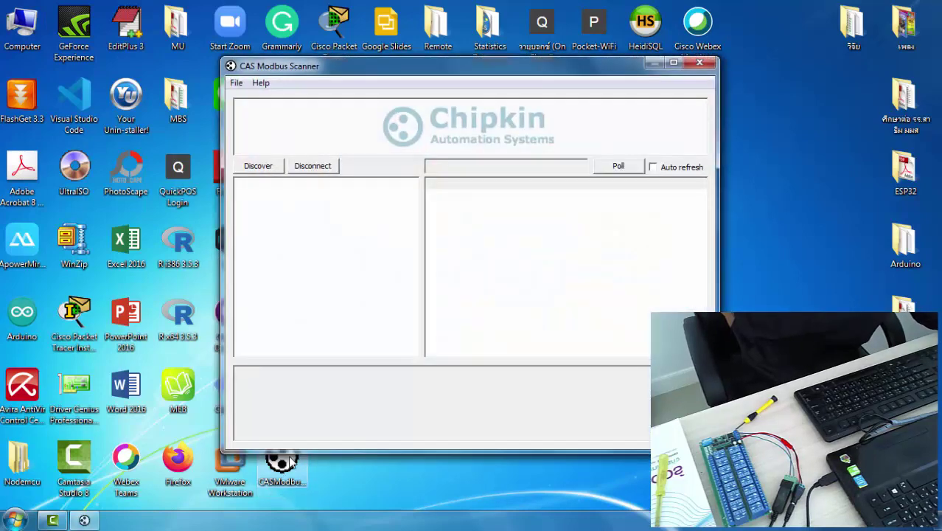
{"action": "left_click", "coordinate": [673, 64]}
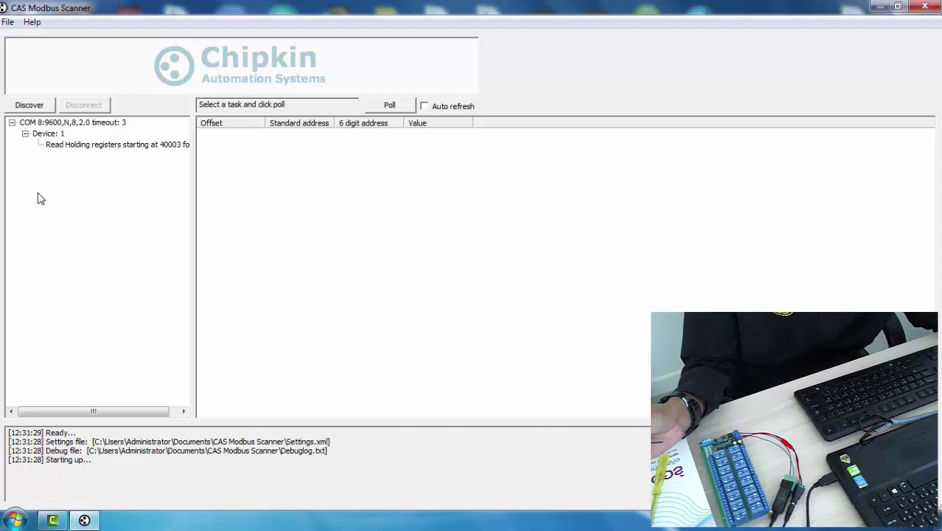
{"action": "left_click", "coordinate": [33, 106]}
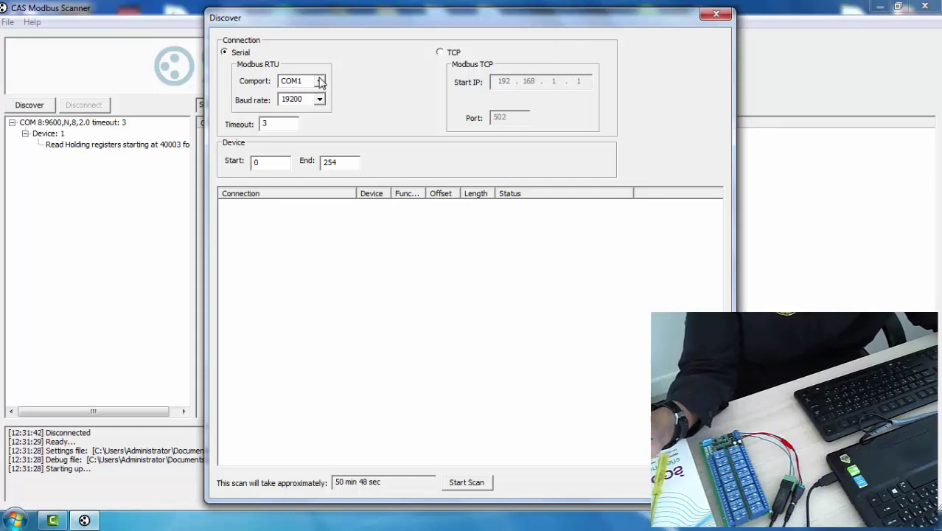
{"action": "left_click", "coordinate": [319, 81]}
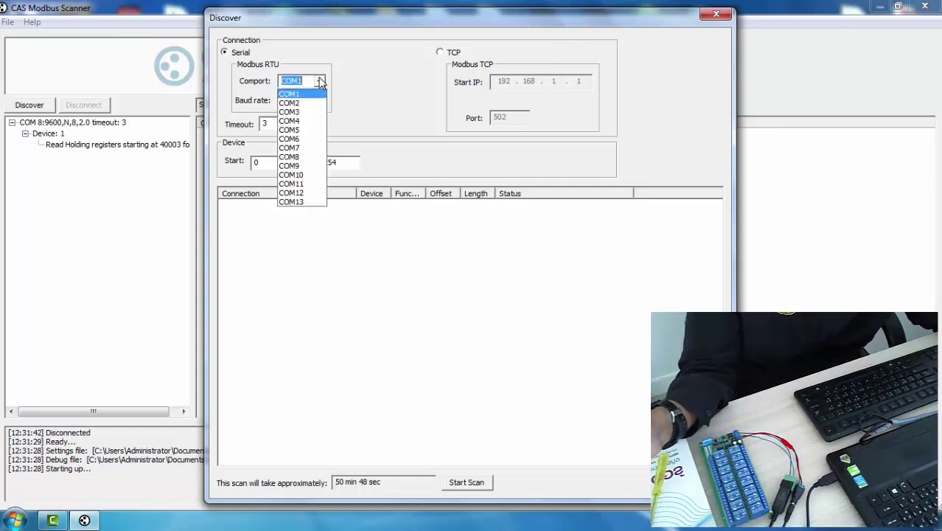
{"action": "left_click", "coordinate": [303, 157]}
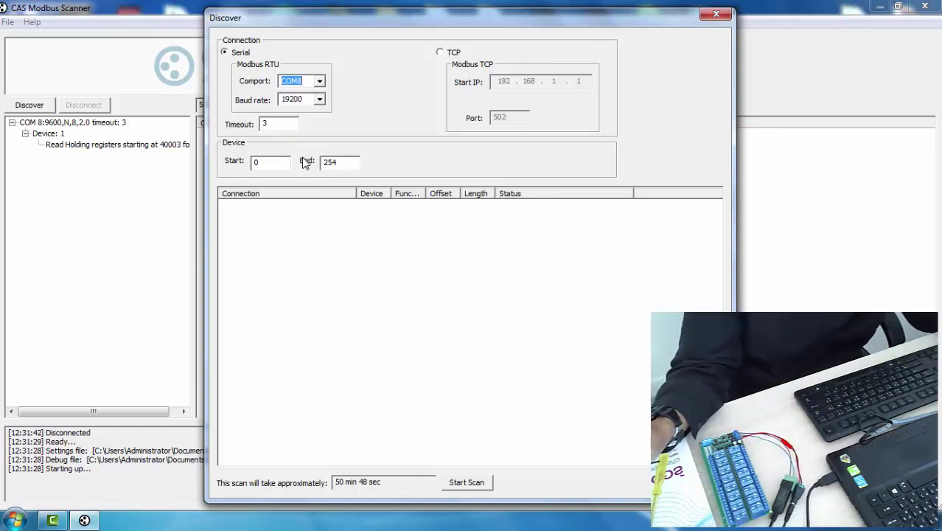
{"action": "left_click", "coordinate": [320, 102]}
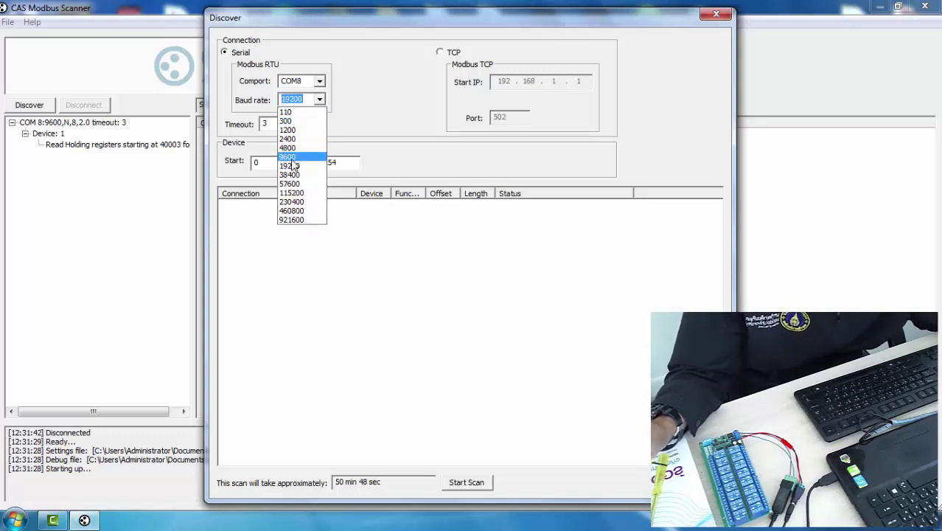
{"action": "left_click", "coordinate": [293, 161]}
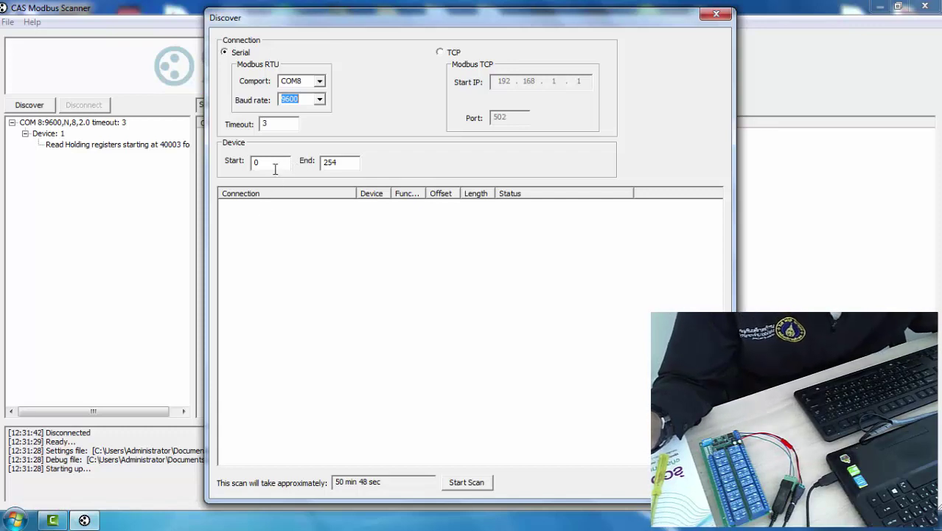
Scan for Modbus devices with the end address set to 2, and close the scanner
{"action": "left_click_drag", "start_coordinate": [274, 164], "coordinate": [225, 165]}
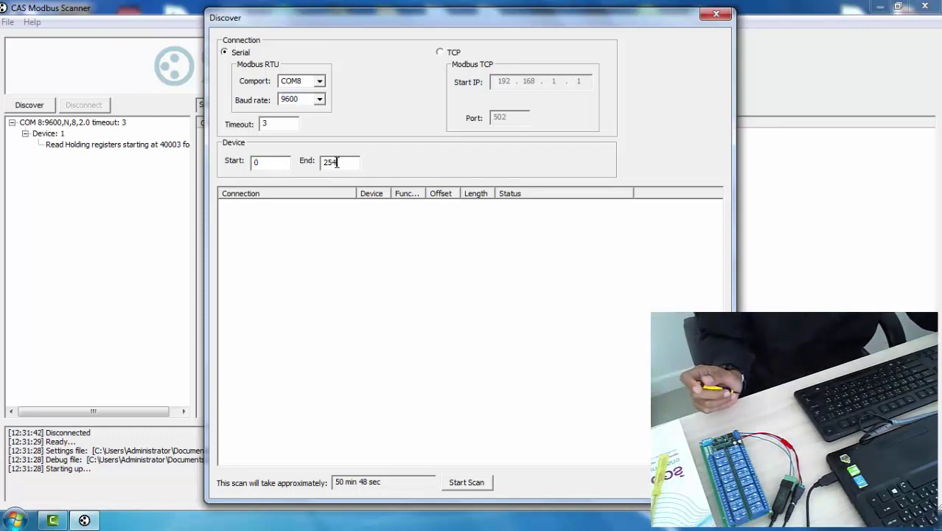
{"action": "left_click_drag", "start_coordinate": [336, 163], "coordinate": [291, 155]}
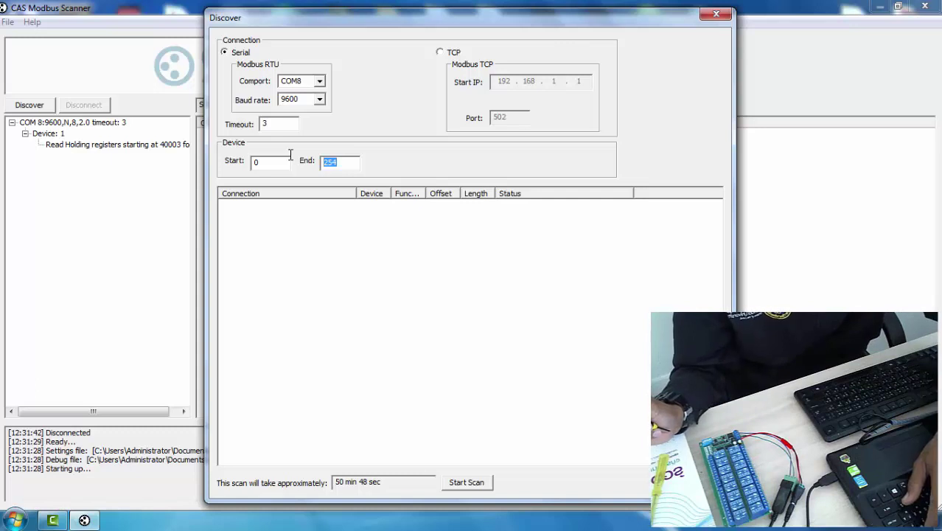
{"action": "type", "text": "2"}
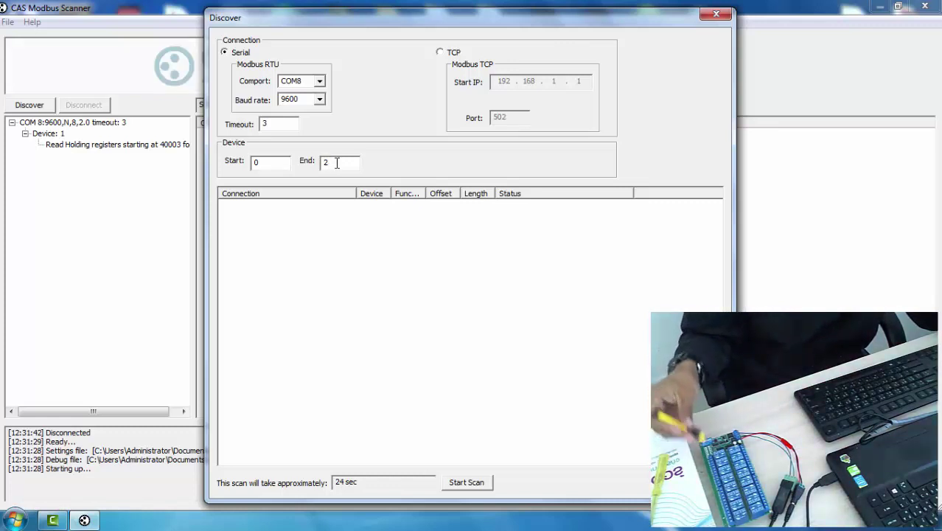
{"action": "left_click", "coordinate": [472, 482]}
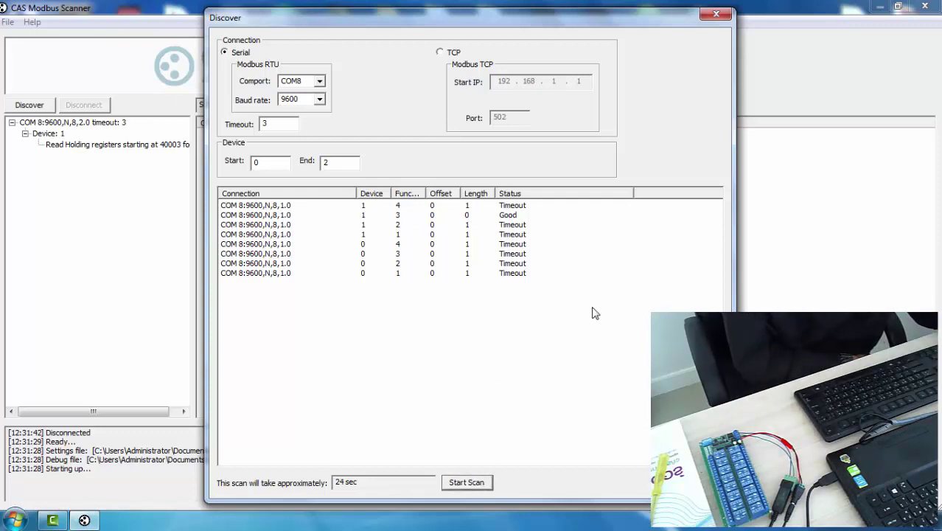
{"action": "left_click", "coordinate": [714, 16]}
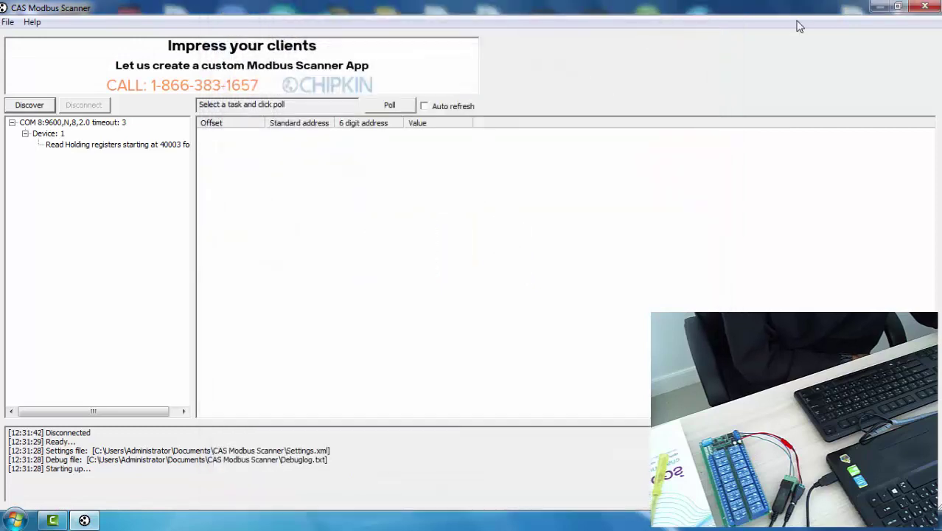
{"action": "left_click", "coordinate": [925, 7]}
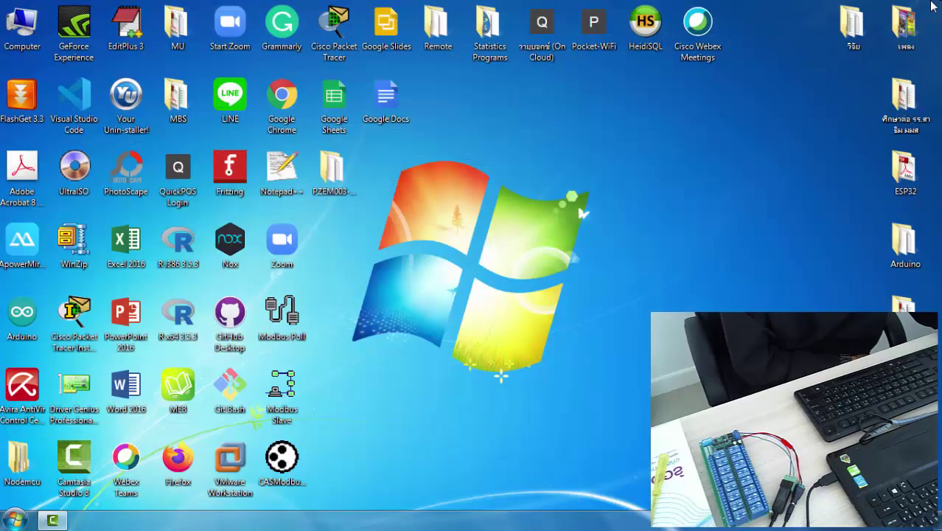
Switch to Modbus Poll and maximize both the Mbpoll1 document and the program window
{"action": "double_click", "coordinate": [282, 324]}
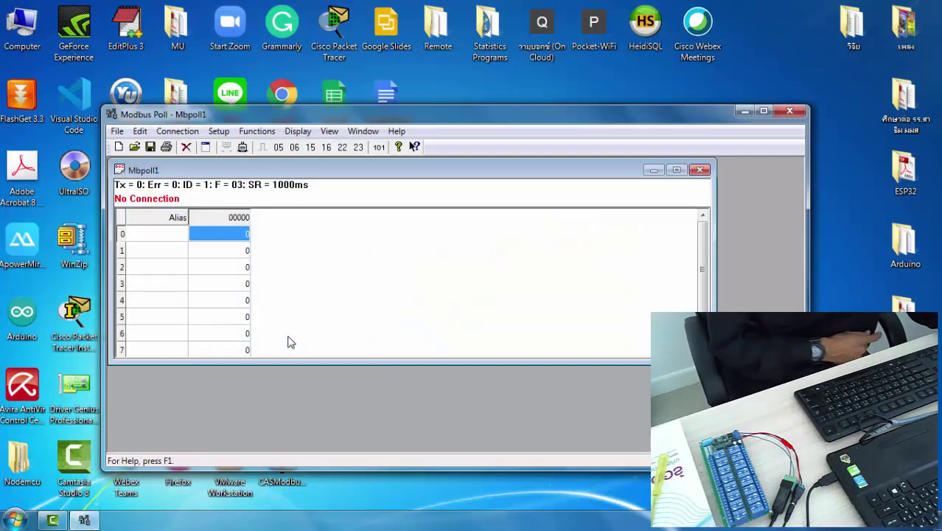
{"action": "left_click", "coordinate": [675, 171]}
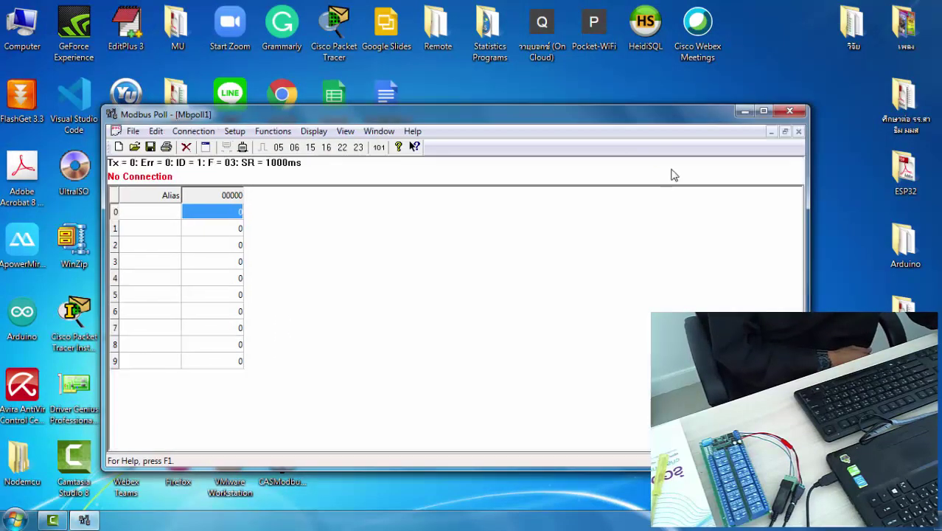
{"action": "double_click", "coordinate": [679, 116]}
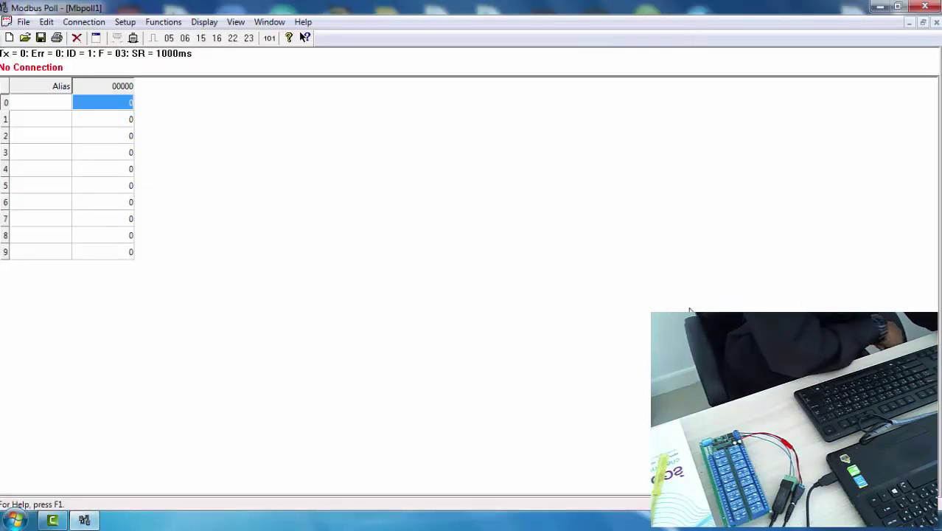
Connect to the relay board through a Serial Port connection on USB-SERIAL CH340 (COM8)
{"action": "left_click", "coordinate": [68, 23]}
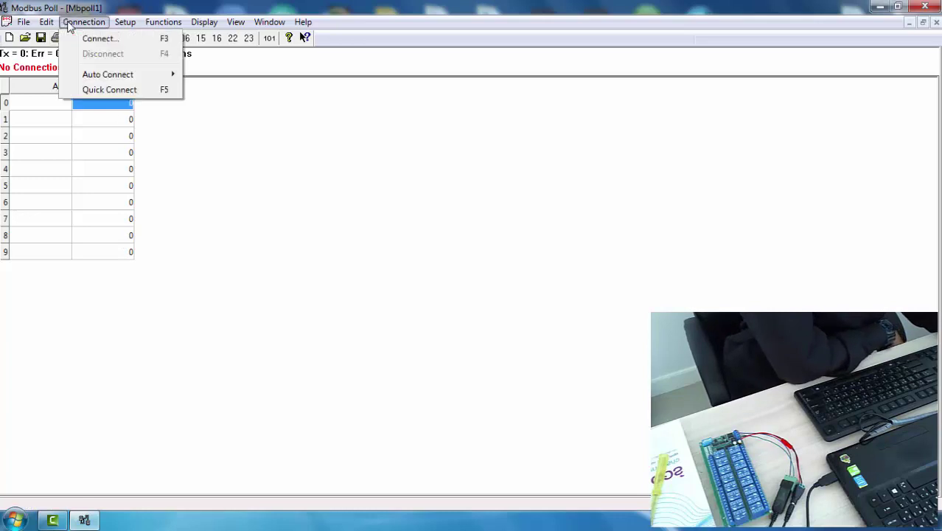
{"action": "left_click", "coordinate": [96, 40]}
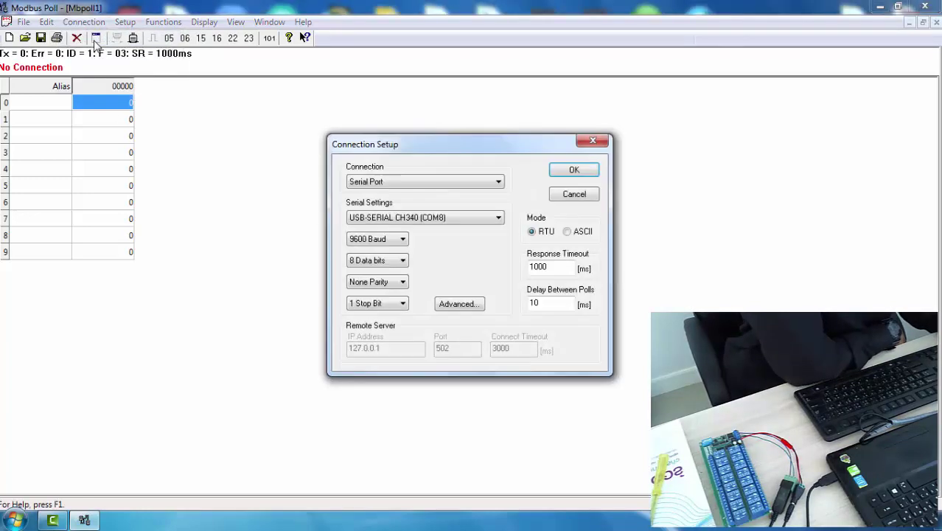
{"action": "left_click_drag", "start_coordinate": [374, 149], "coordinate": [254, 106]}
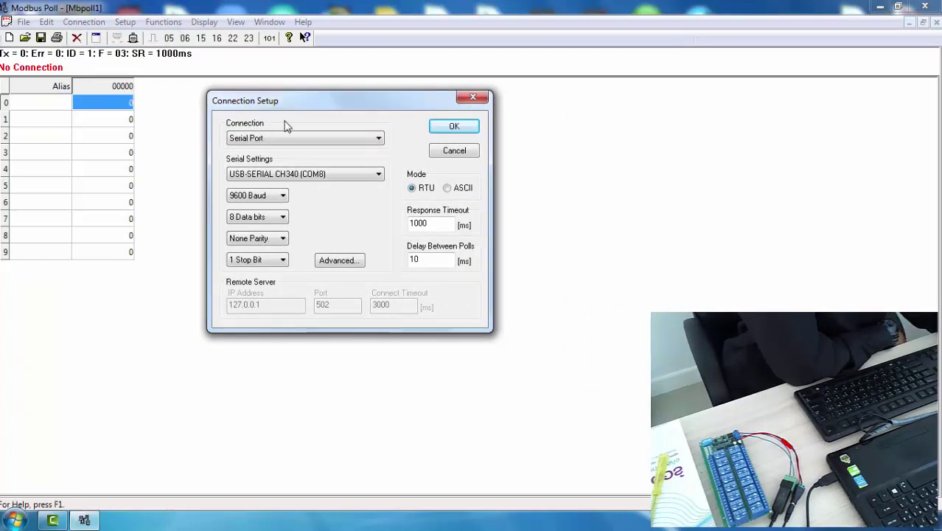
{"action": "left_click_drag", "start_coordinate": [298, 107], "coordinate": [281, 89]}
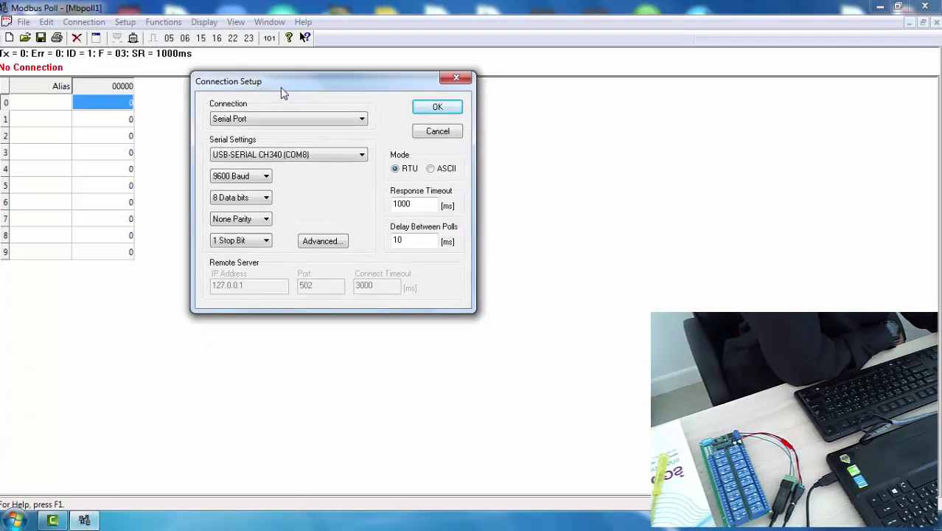
{"action": "left_click", "coordinate": [324, 119]}
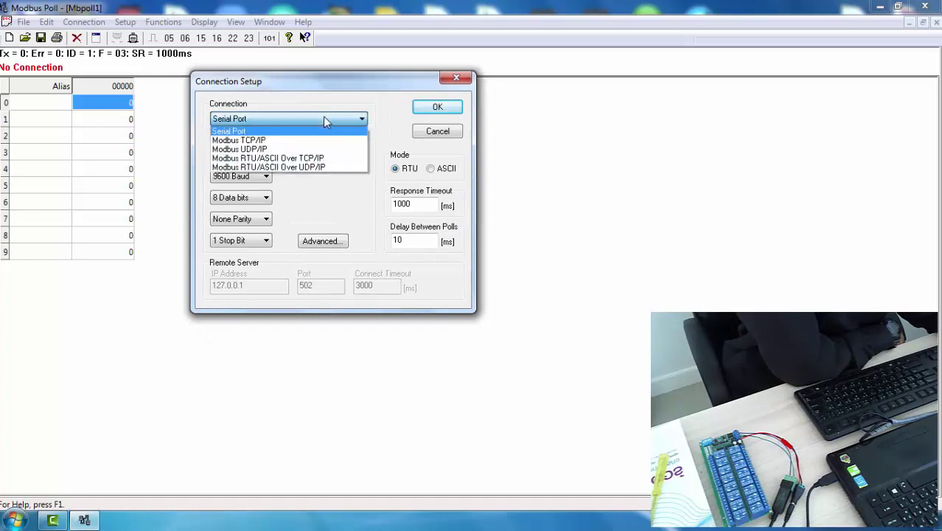
{"action": "left_click", "coordinate": [324, 118]}
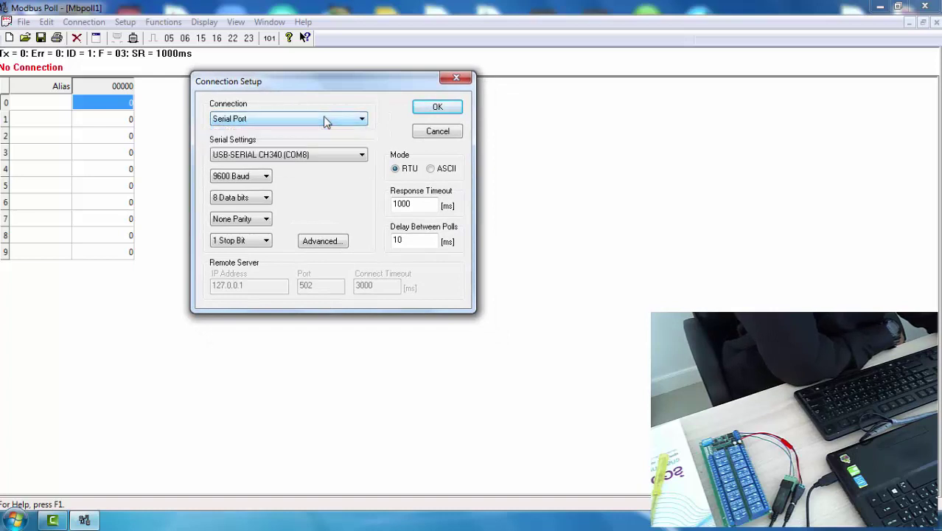
{"action": "left_click", "coordinate": [290, 156]}
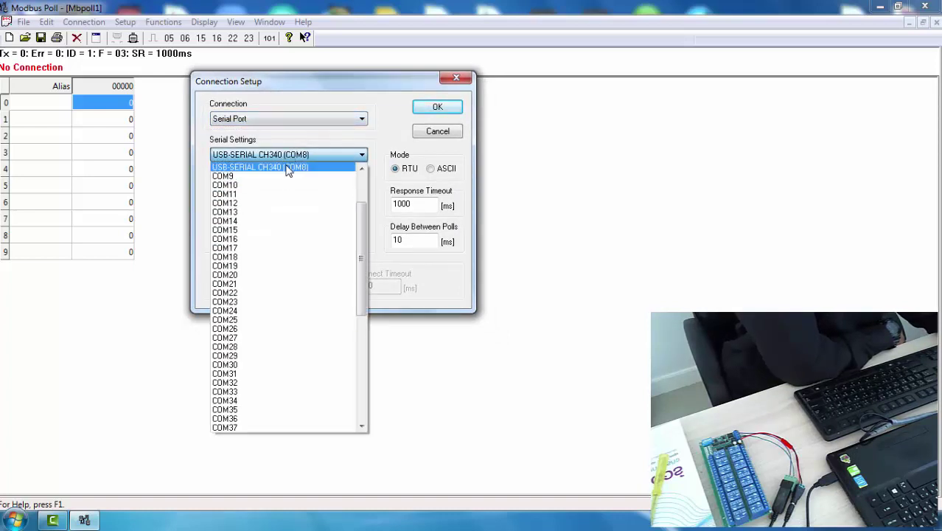
{"action": "left_click", "coordinate": [289, 168]}
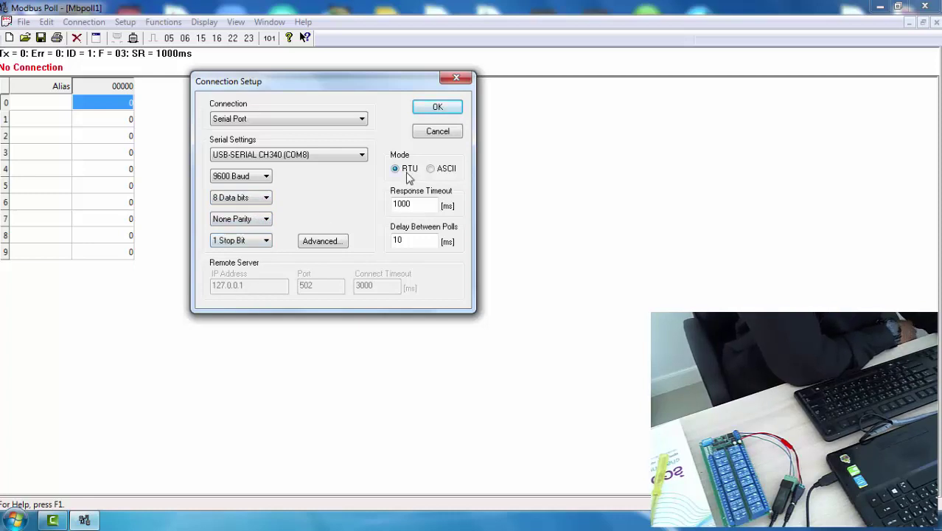
{"action": "left_click", "coordinate": [440, 109]}
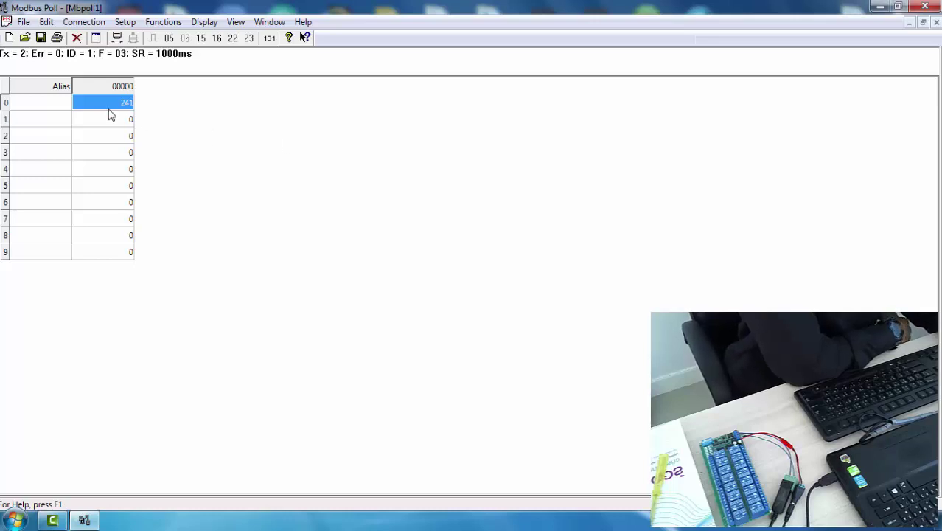
Disconnect from the relay board and reconnect through the Serial Port on USB-SERIAL CH340 (COM8) at 9600 baud
{"action": "left_click", "coordinate": [84, 21]}
{"action": "left_click", "coordinate": [107, 54]}
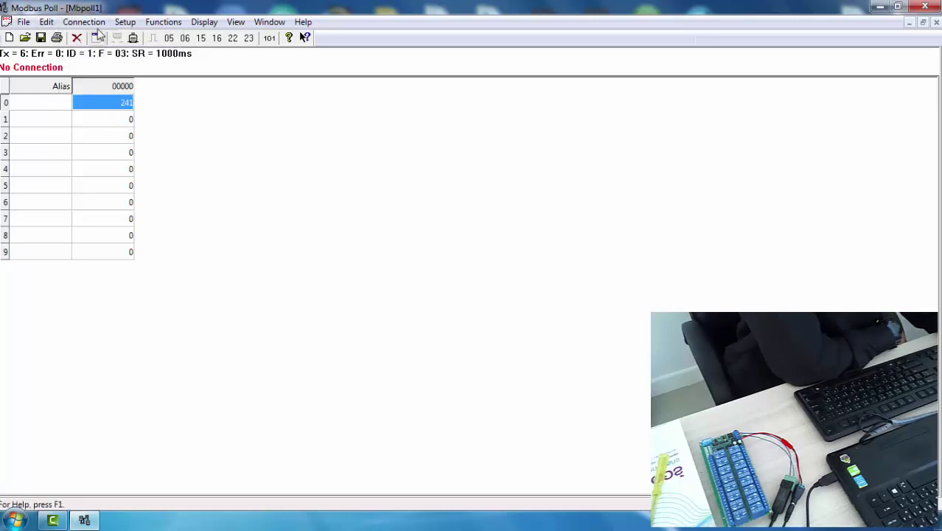
{"action": "left_click", "coordinate": [92, 22]}
{"action": "left_click", "coordinate": [96, 39]}
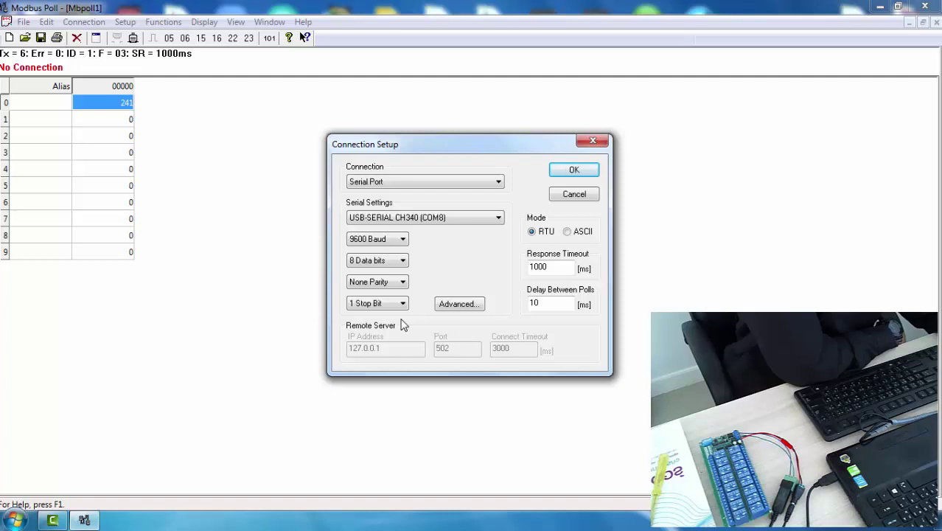
{"action": "left_click", "coordinate": [572, 171]}
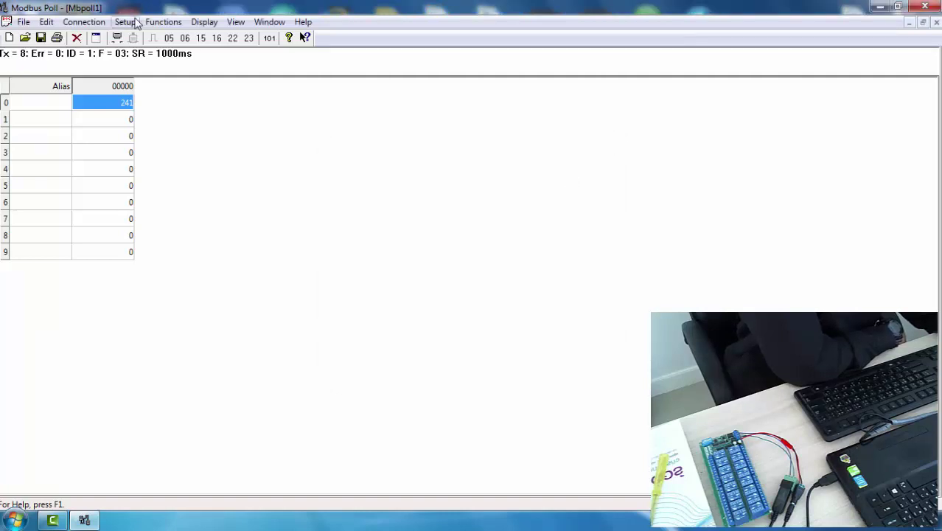
Define the poll as 06 Write Single Register at address 1 with quantity 1, and turn off Read/Write Enabled
{"action": "left_click", "coordinate": [152, 26]}
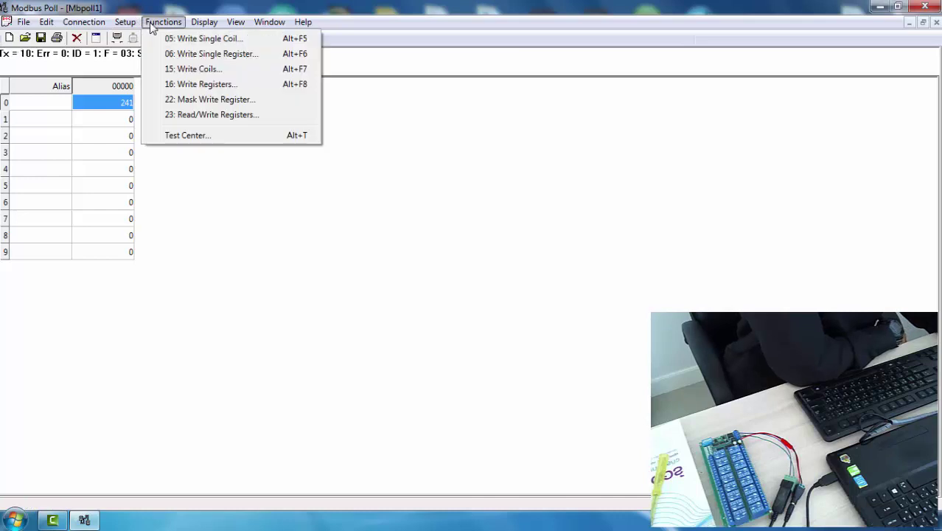
{"action": "mouse_move", "coordinate": [130, 25]}
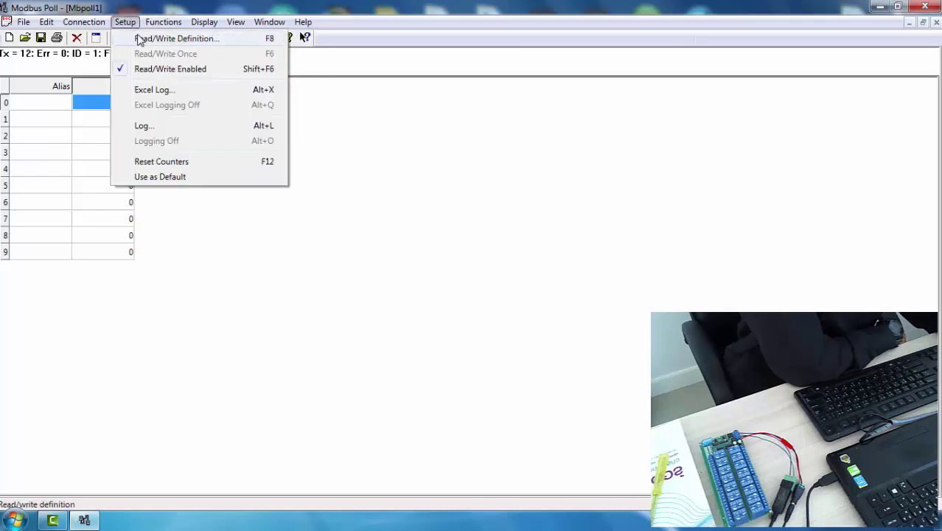
{"action": "left_click", "coordinate": [140, 39]}
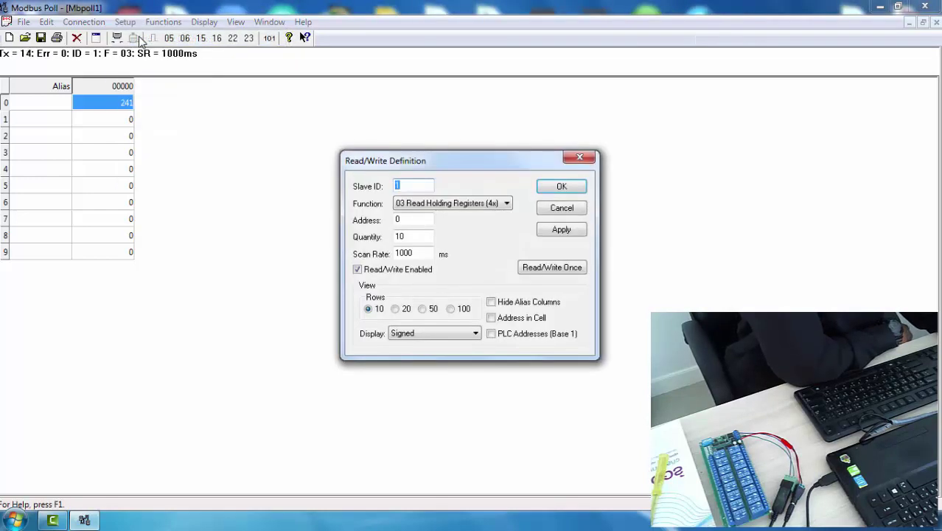
{"action": "left_click", "coordinate": [430, 203]}
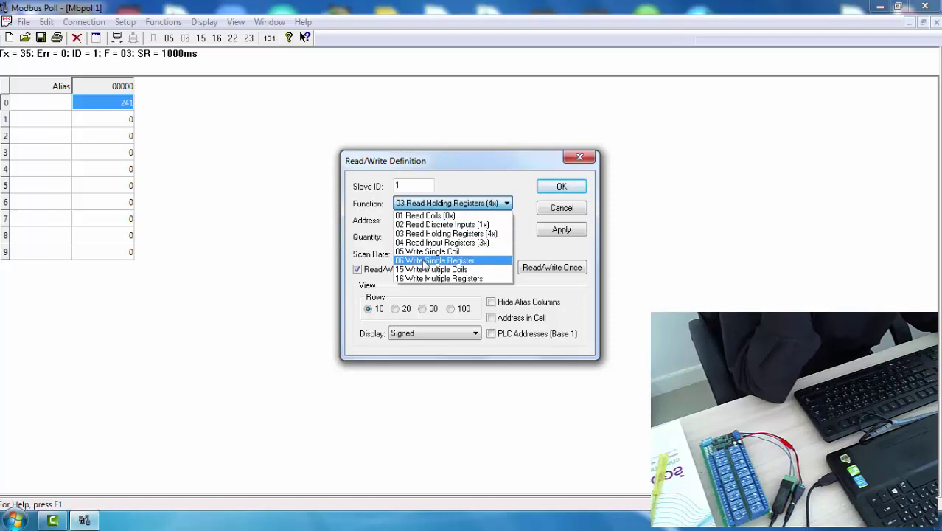
{"action": "left_click", "coordinate": [425, 263]}
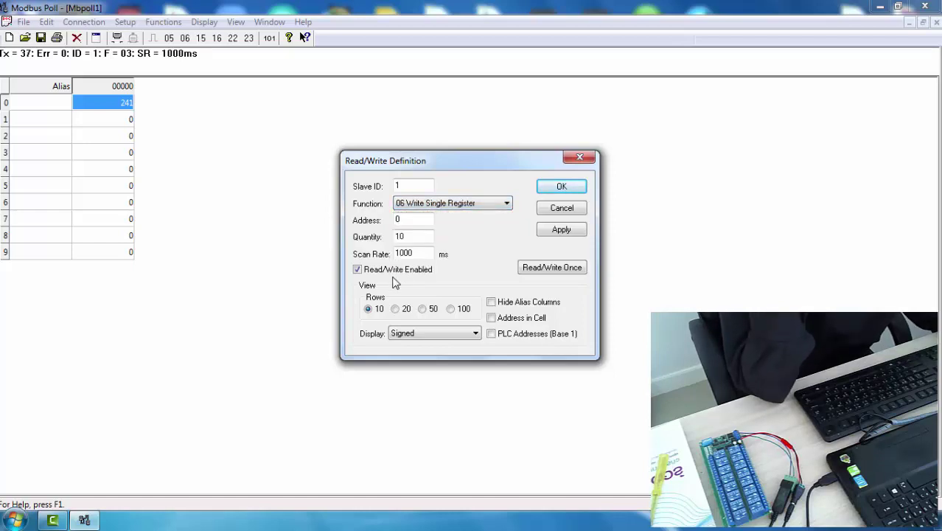
{"action": "double_click", "coordinate": [416, 220]}
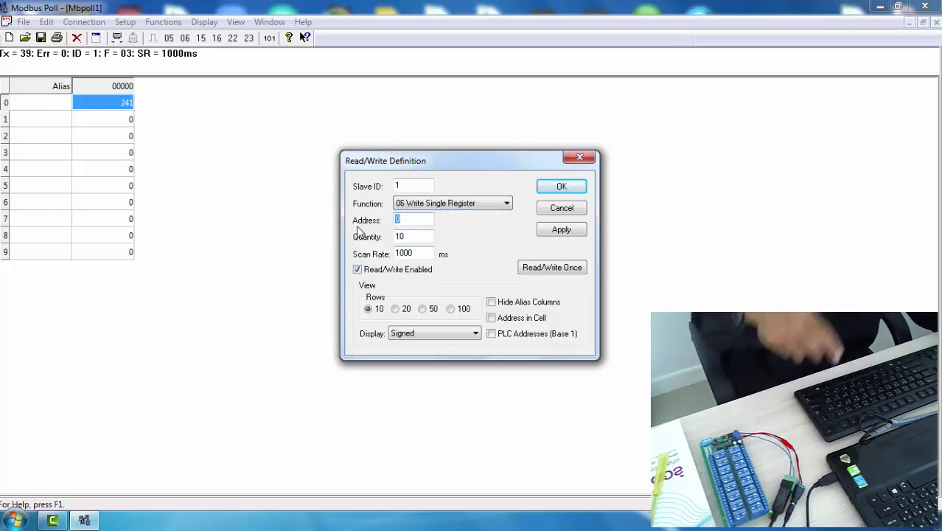
{"action": "type", "text": "1"}
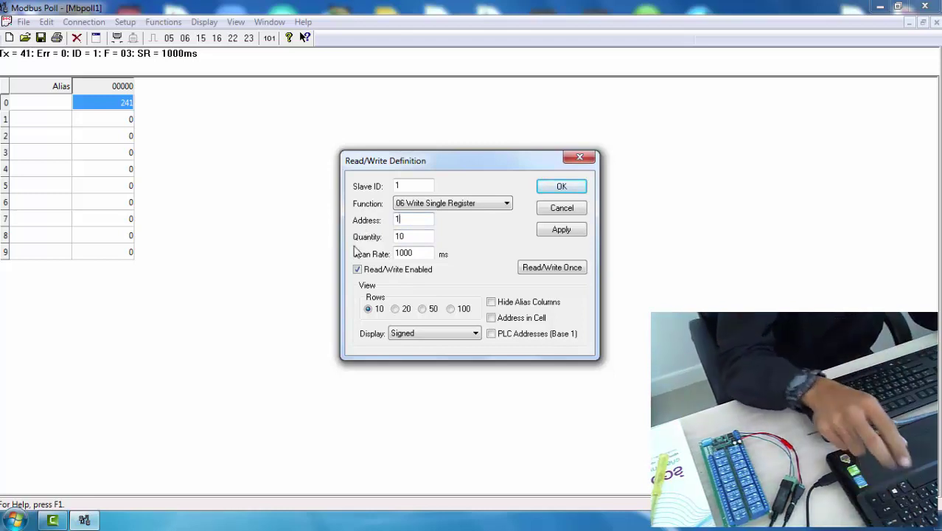
{"action": "double_click", "coordinate": [410, 235]}
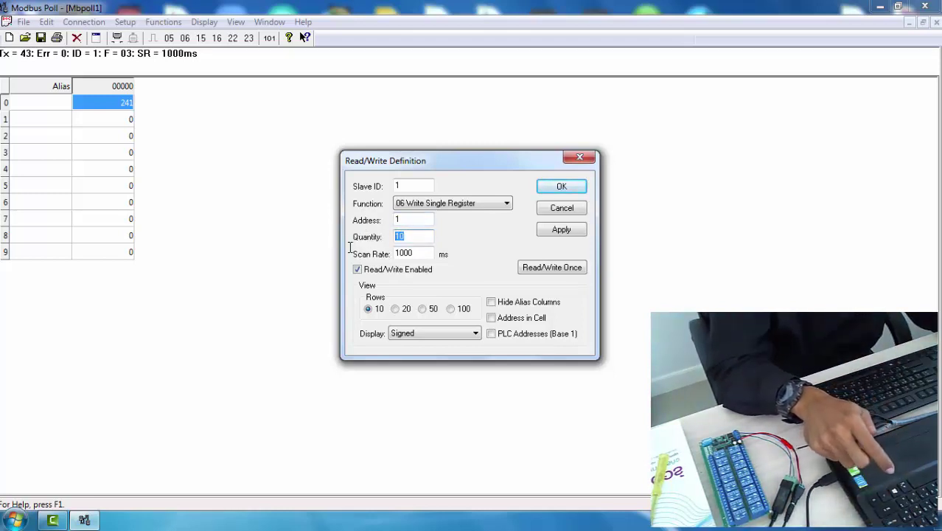
{"action": "type", "text": "1"}
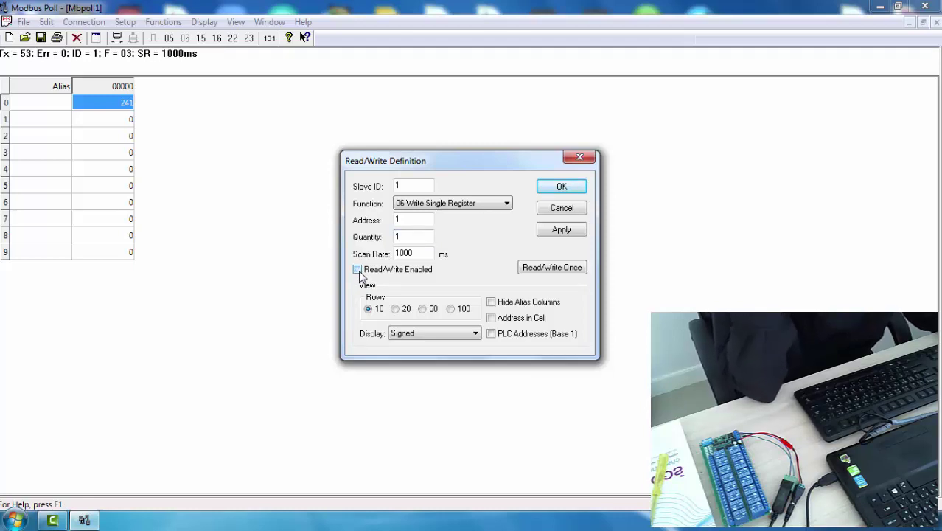
Set the register display format to Hex and apply the read/write definition
{"action": "left_click", "coordinate": [453, 336]}
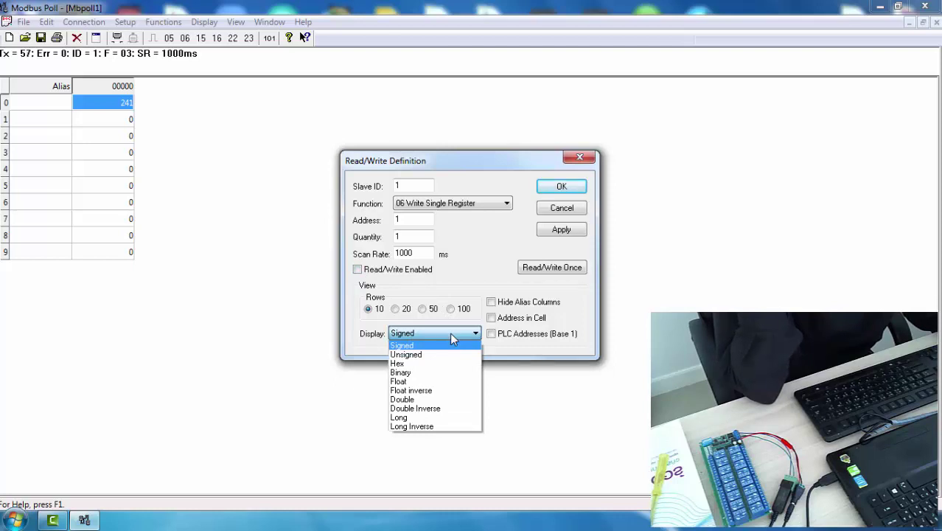
{"action": "left_click", "coordinate": [398, 364]}
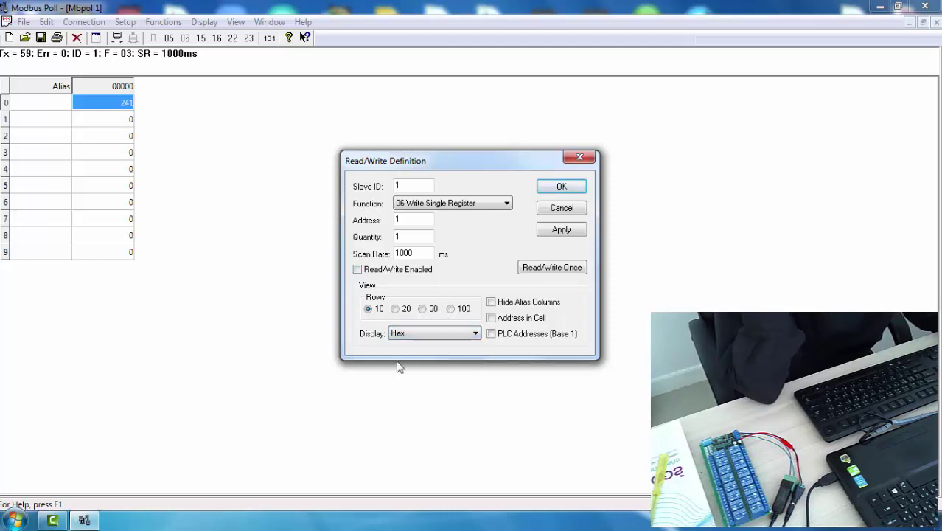
{"action": "left_click", "coordinate": [570, 231]}
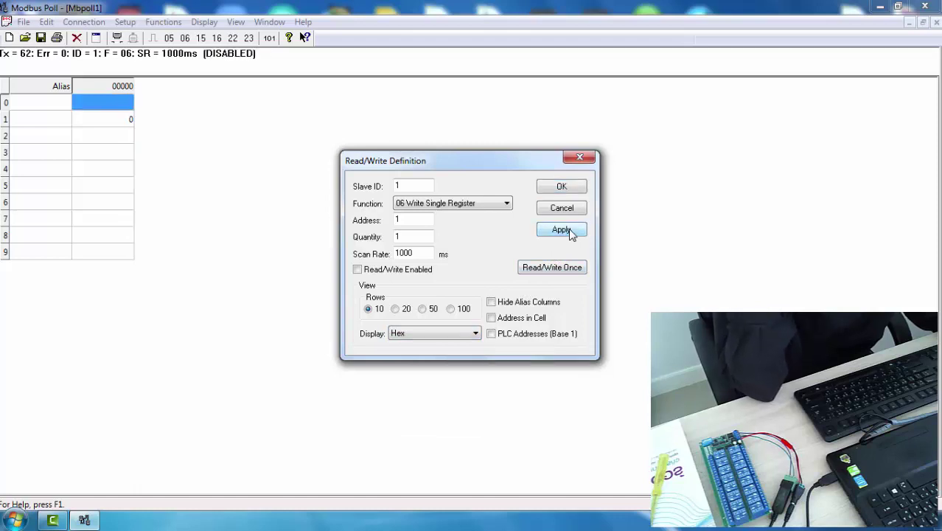
{"action": "left_click", "coordinate": [580, 189]}
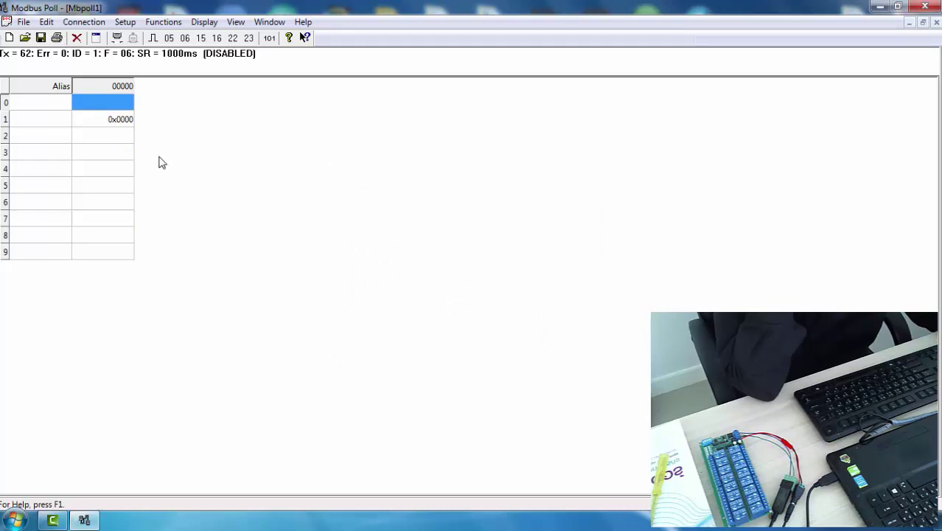
Set the value of register 1 to hex 100
{"action": "double_click", "coordinate": [104, 120]}
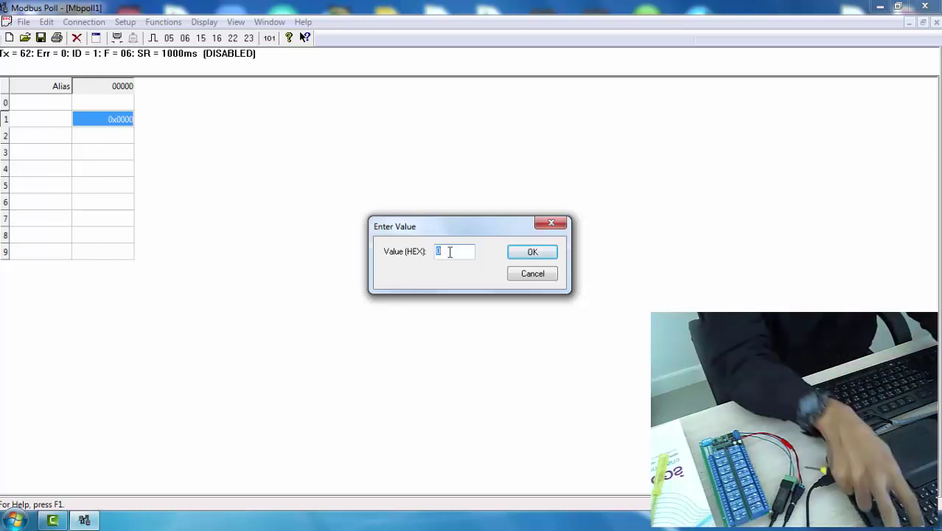
{"action": "type", "text": "100"}
{"action": "key", "text": "BackSpace"}
{"action": "key", "text": "BackSpace"}
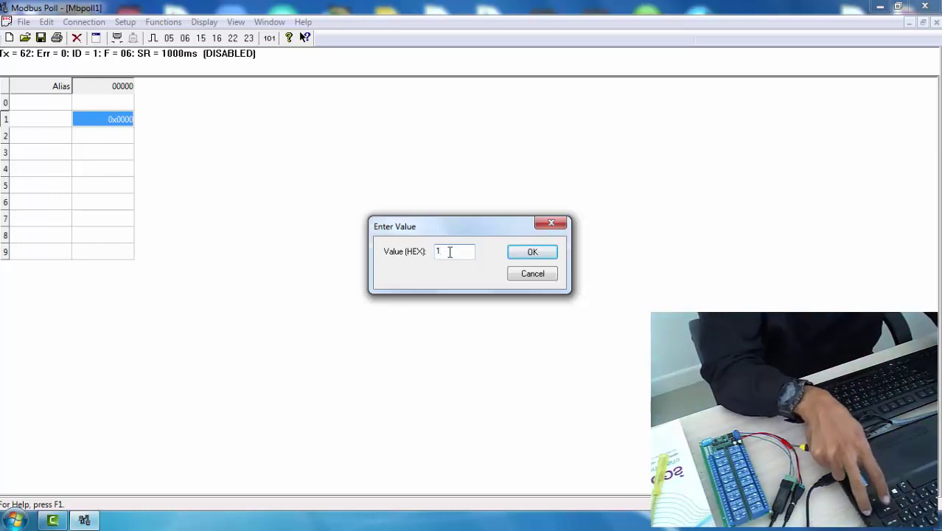
{"action": "type", "text": "00"}
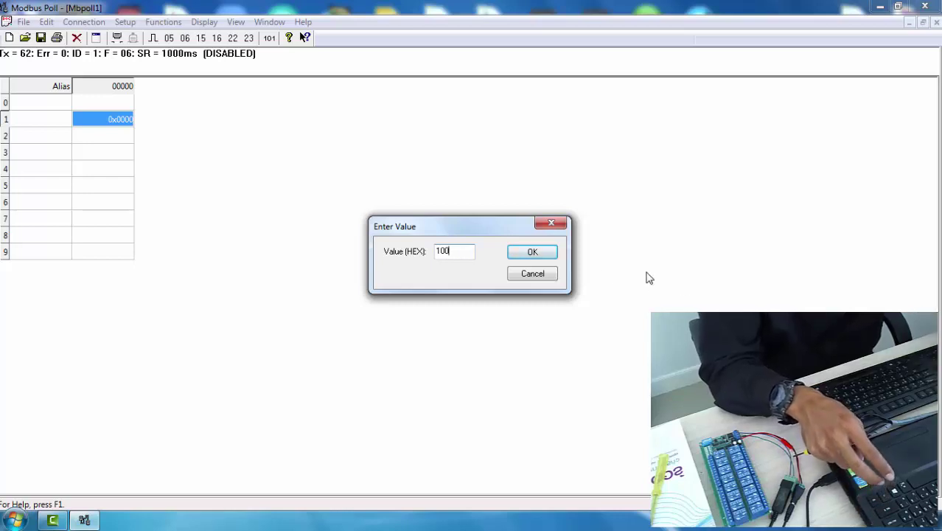
{"action": "left_click", "coordinate": [542, 253]}
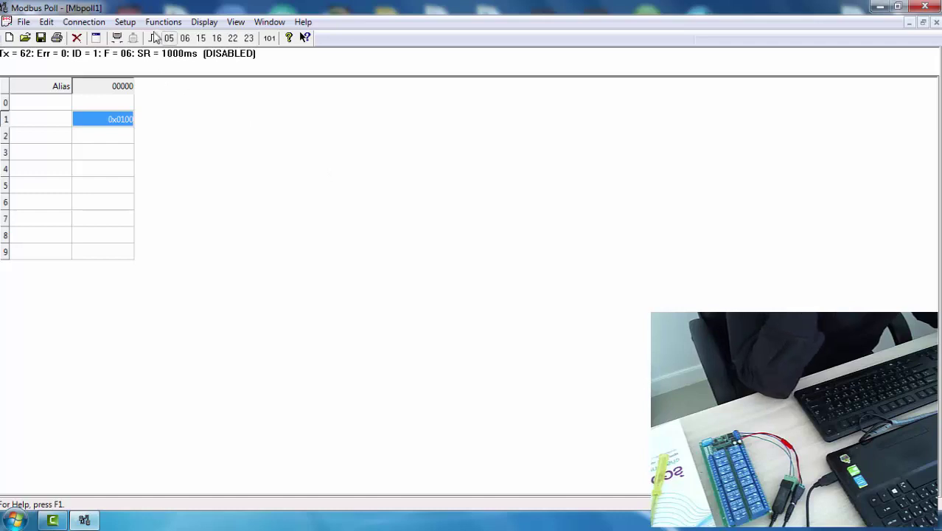
{"action": "left_click", "coordinate": [125, 23]}
{"action": "mouse_move", "coordinate": [161, 24]}
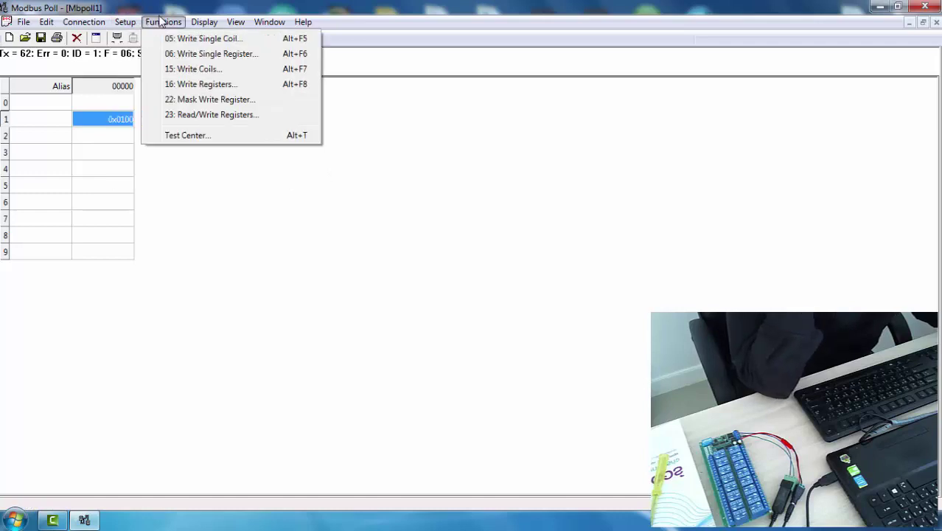
{"action": "left_click", "coordinate": [190, 135]}
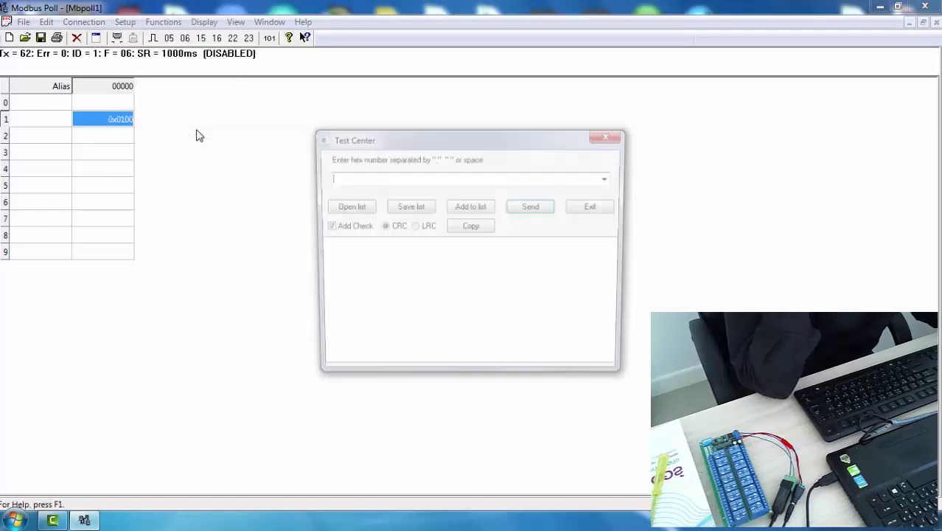
{"action": "left_click_drag", "start_coordinate": [360, 137], "coordinate": [279, 85]}
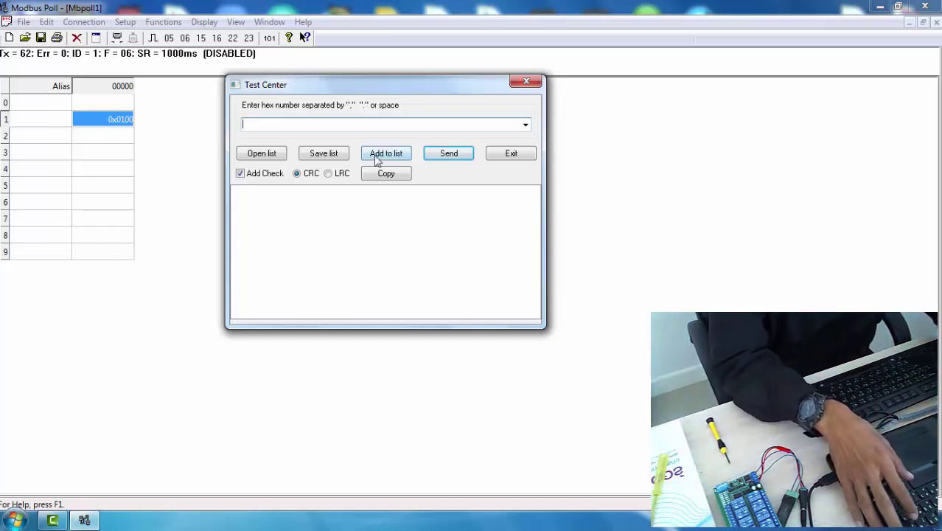
{"action": "type", "text": "01 "}
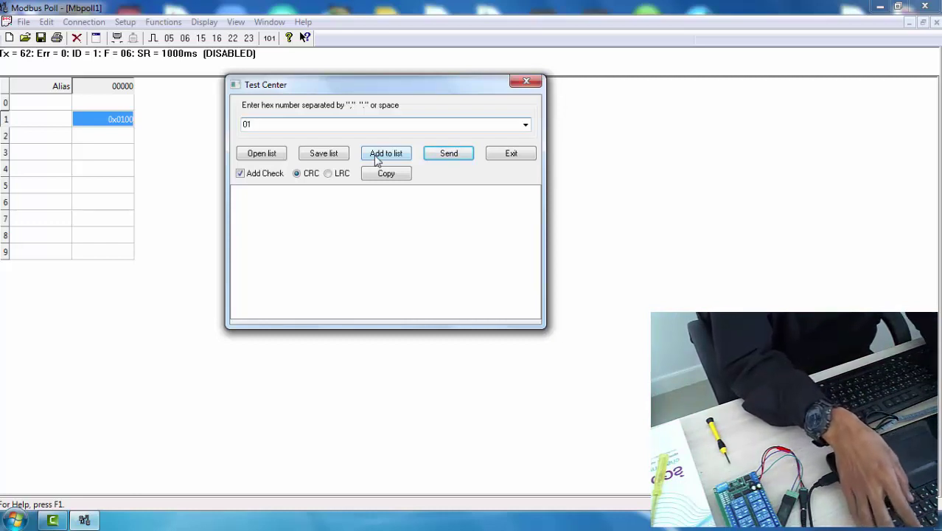
{"action": "type", "text": "06"}
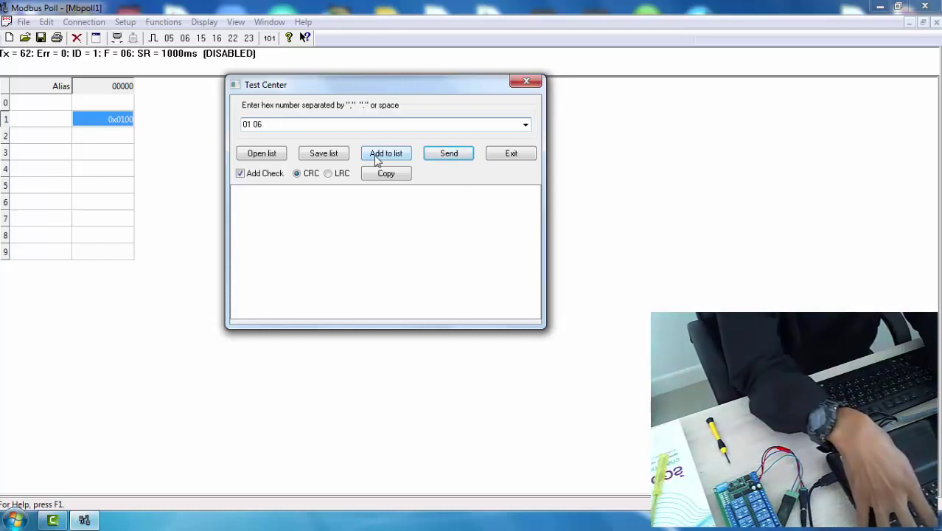
{"action": "type", "text": "00"}
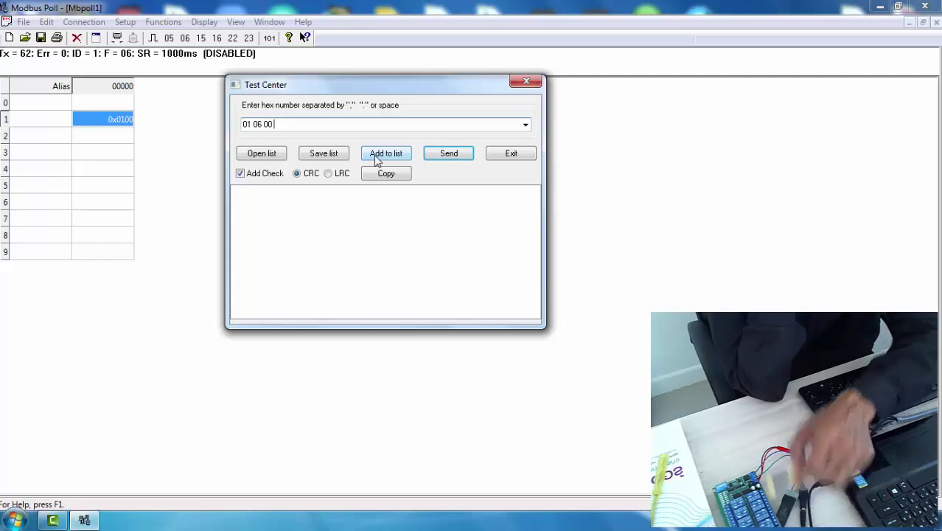
{"action": "type", "text": "01 "}
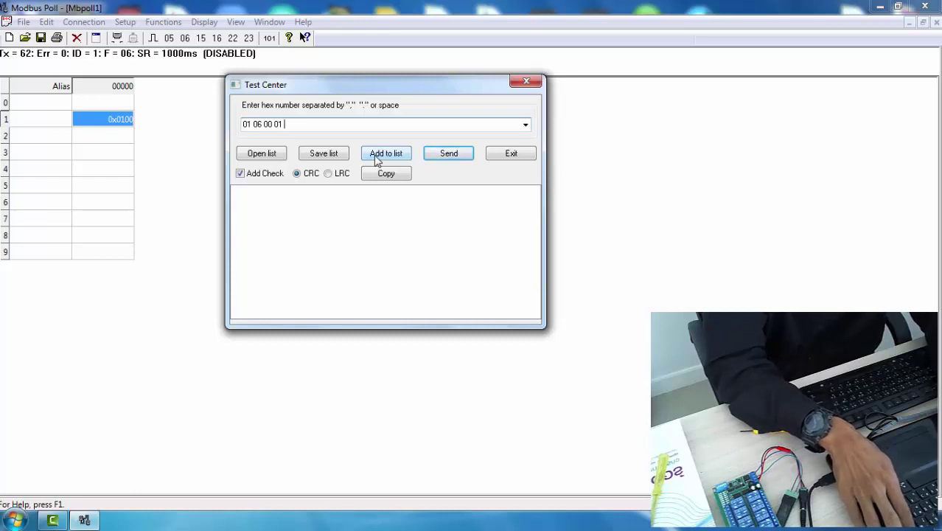
{"action": "type", "text": "01"}
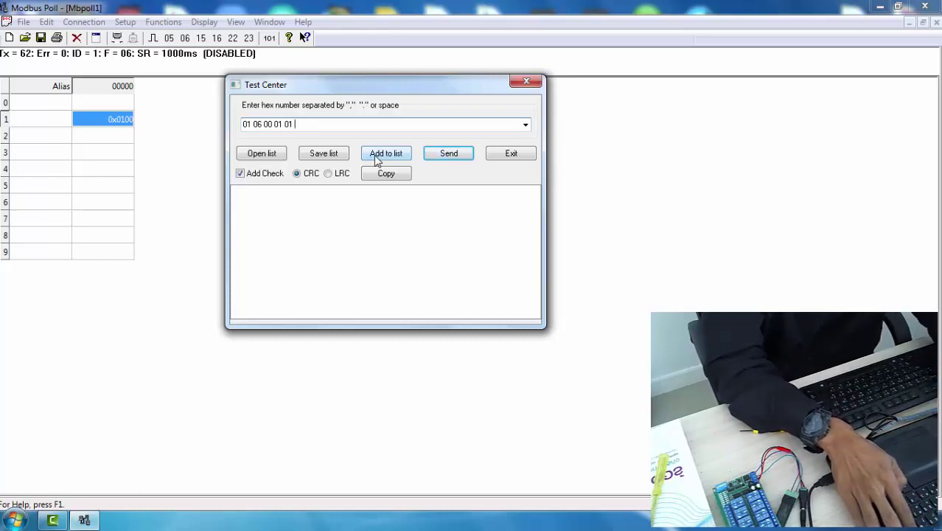
{"action": "type", "text": " 00"}
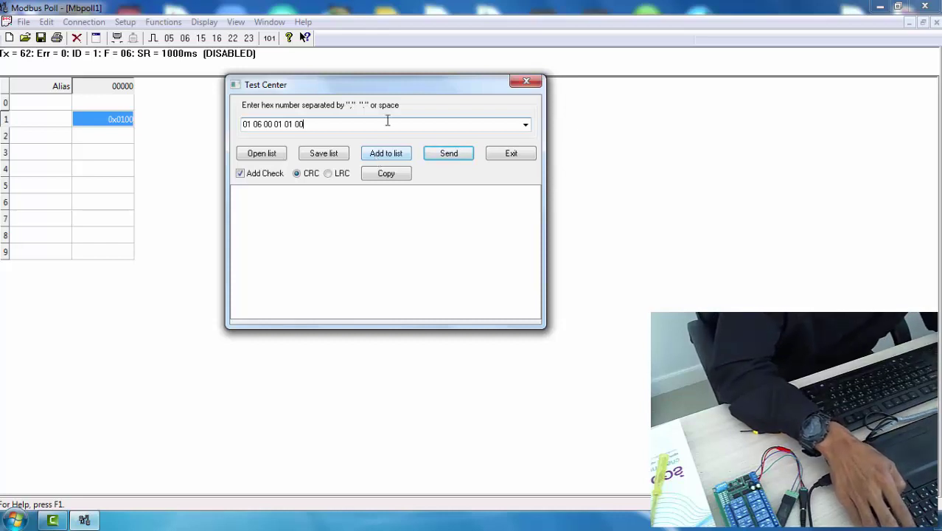
{"action": "left_click_drag", "start_coordinate": [306, 124], "coordinate": [226, 133]}
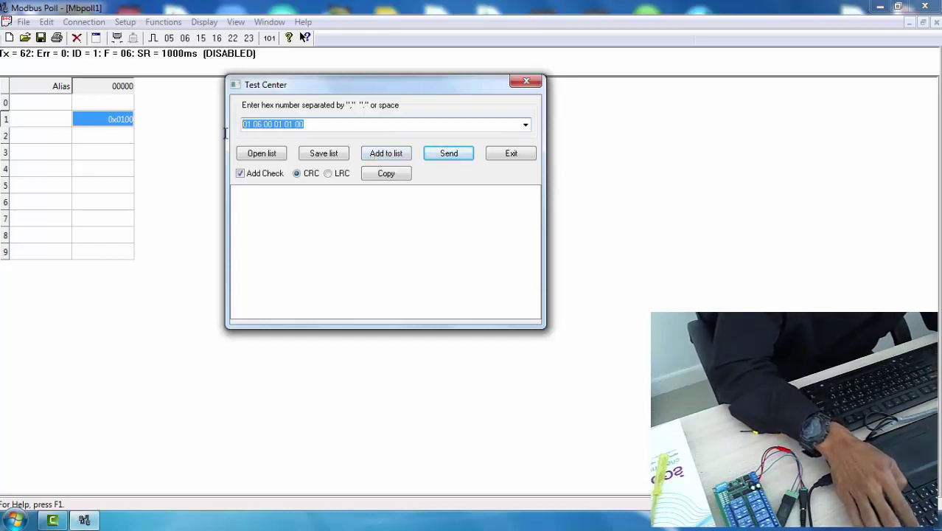
{"action": "left_click", "coordinate": [252, 124]}
{"action": "double_click", "coordinate": [247, 124]}
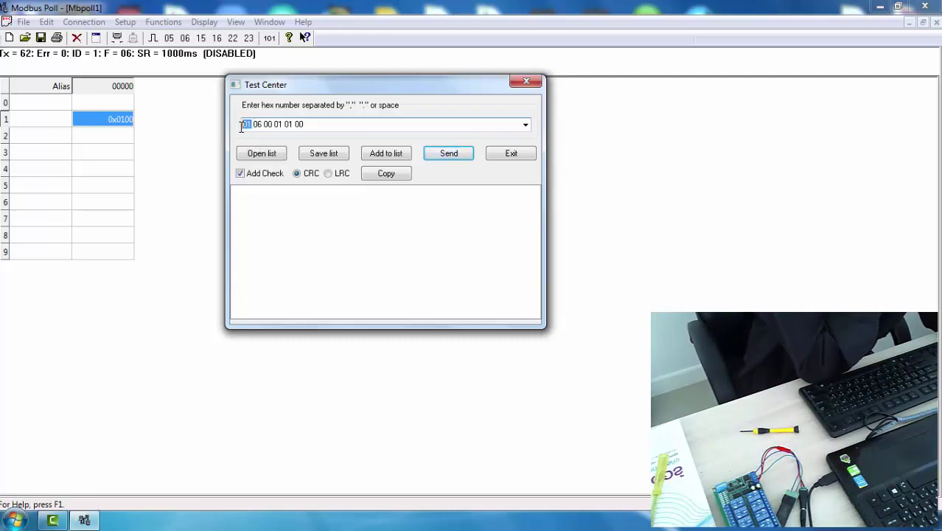
{"action": "left_click", "coordinate": [247, 125]}
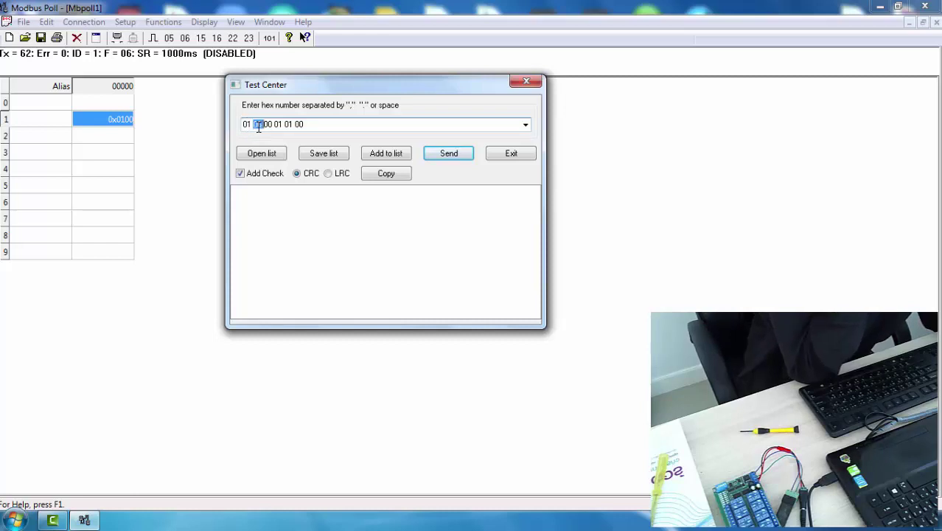
{"action": "left_click", "coordinate": [262, 127]}
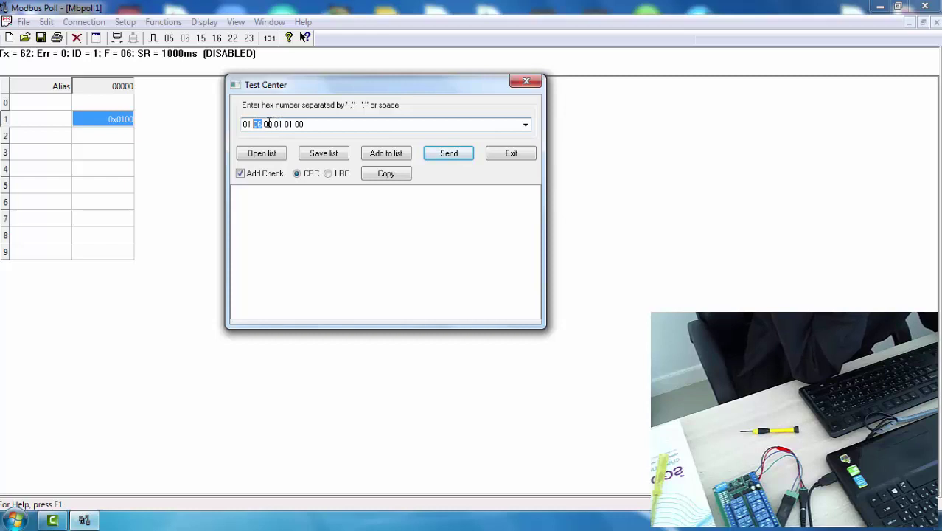
{"action": "double_click", "coordinate": [268, 124]}
{"action": "type", "text": "02"}
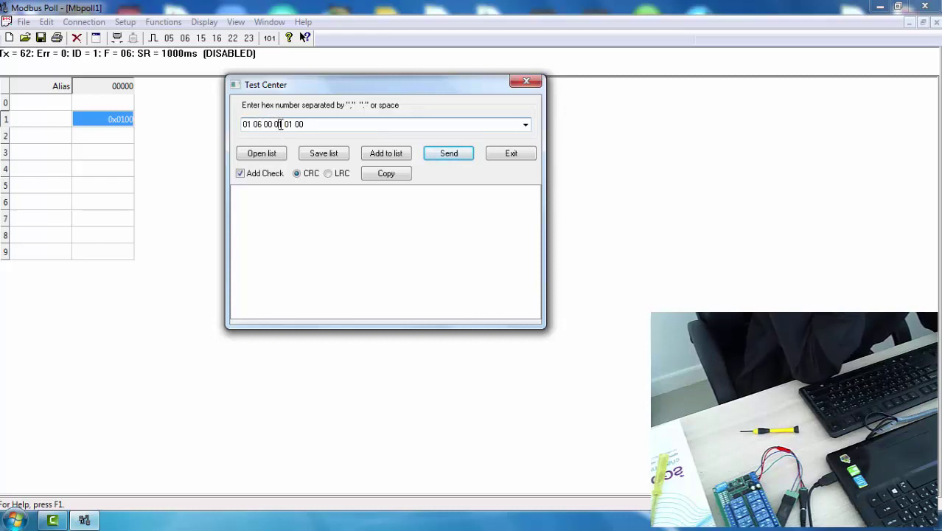
{"action": "type", "text": "1"}
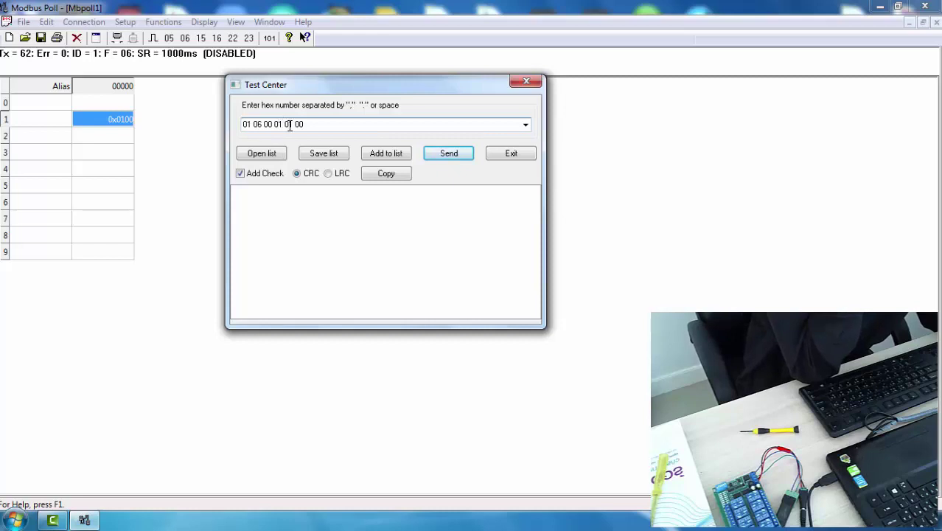
{"action": "double_click", "coordinate": [289, 124]}
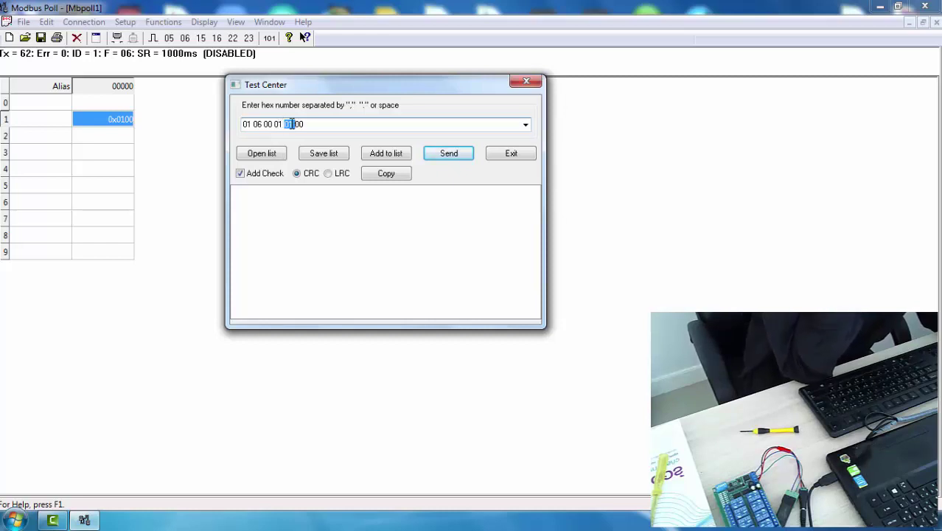
{"action": "left_click_drag", "start_coordinate": [292, 124], "coordinate": [303, 125]}
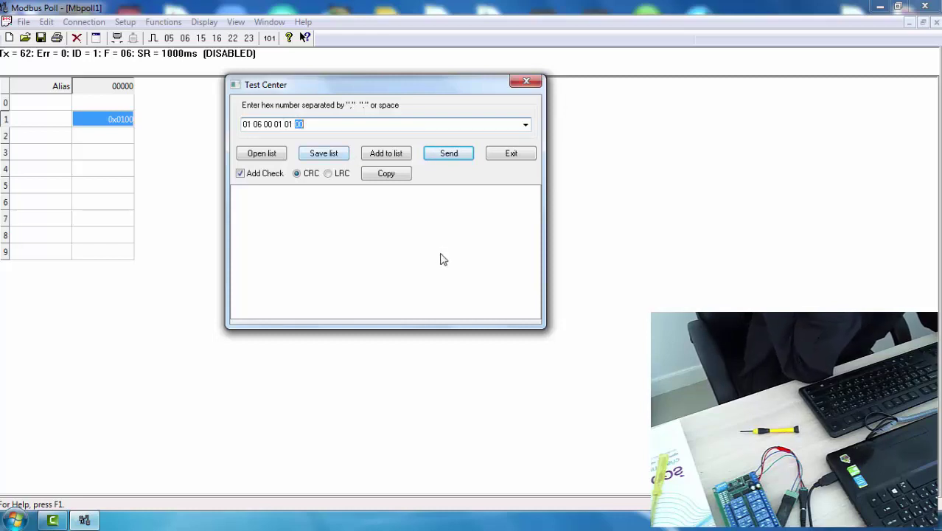
{"action": "left_click", "coordinate": [459, 156]}
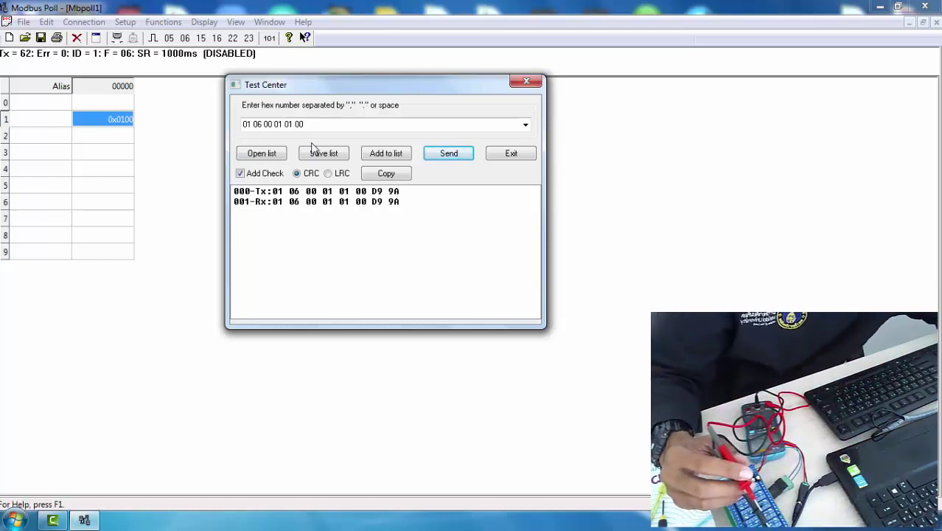
{"action": "double_click", "coordinate": [289, 124]}
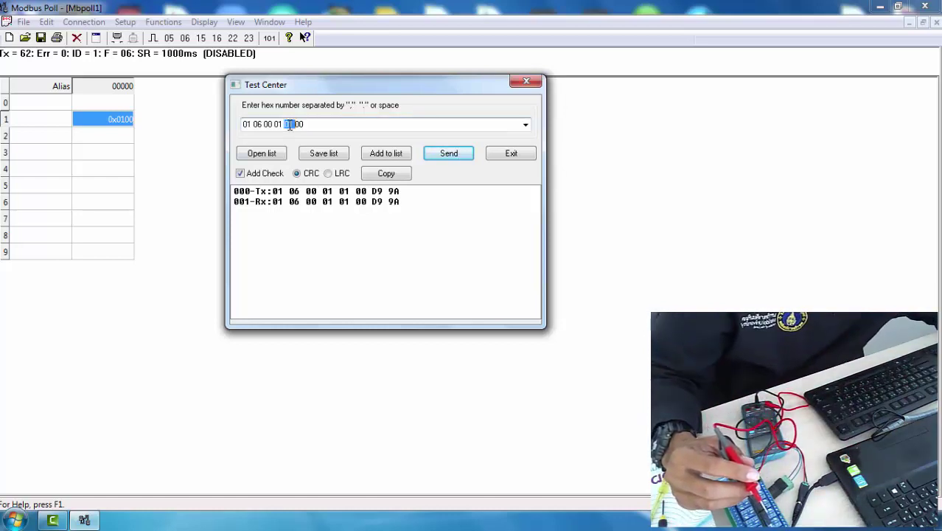
{"action": "left_click", "coordinate": [291, 124]}
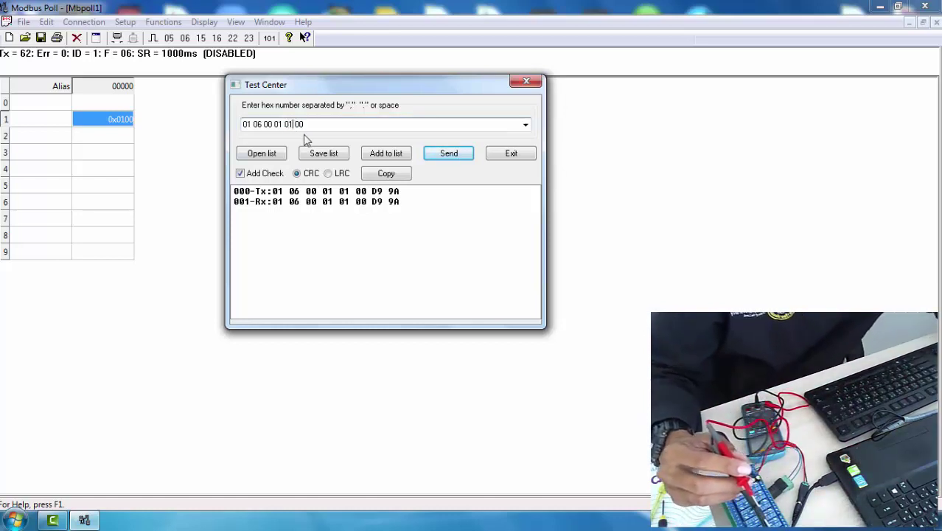
{"action": "key", "text": "BackSpace"}
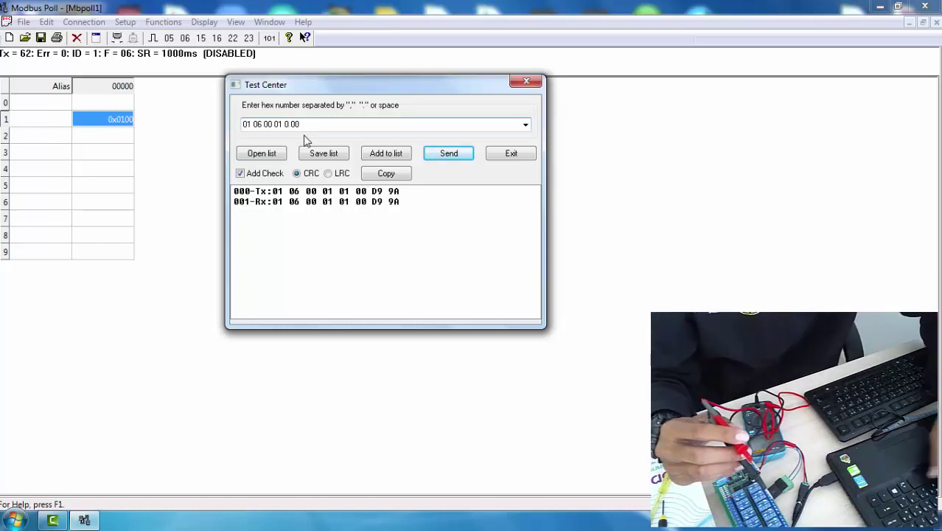
{"action": "type", "text": "2"}
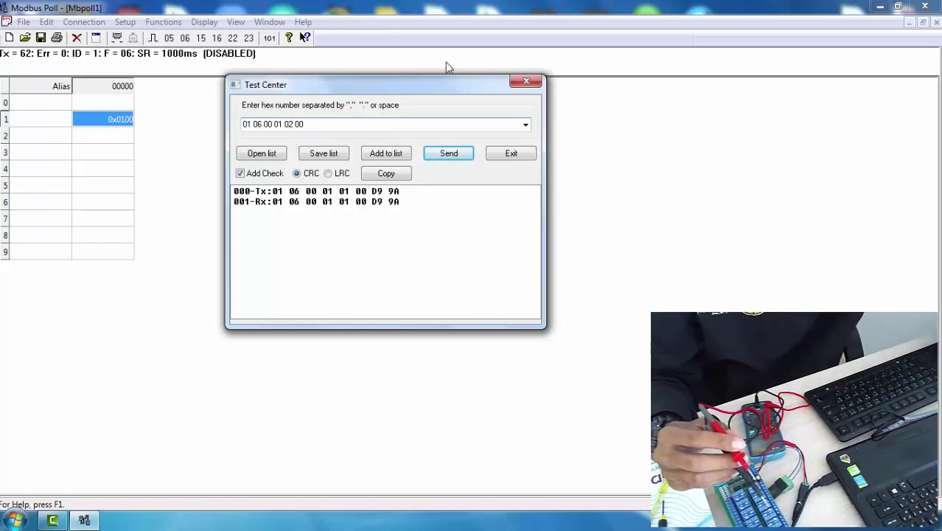
{"action": "left_click", "coordinate": [463, 153]}
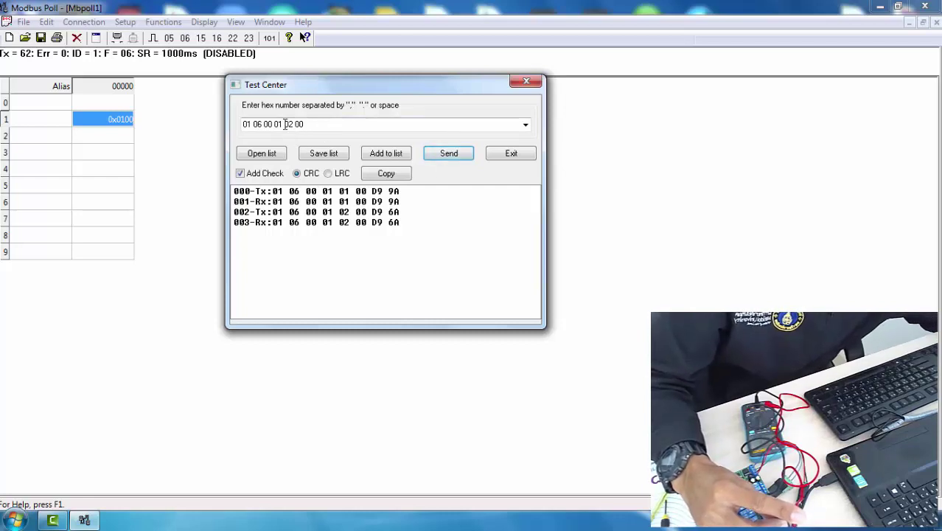
{"action": "left_click", "coordinate": [288, 124]}
{"action": "left_click", "coordinate": [288, 124]}
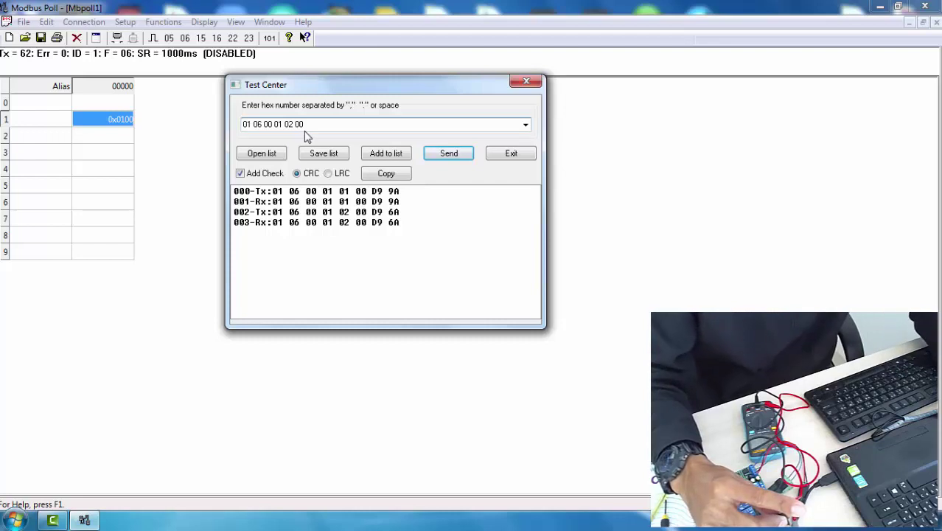
{"action": "key", "text": "BackSpace"}
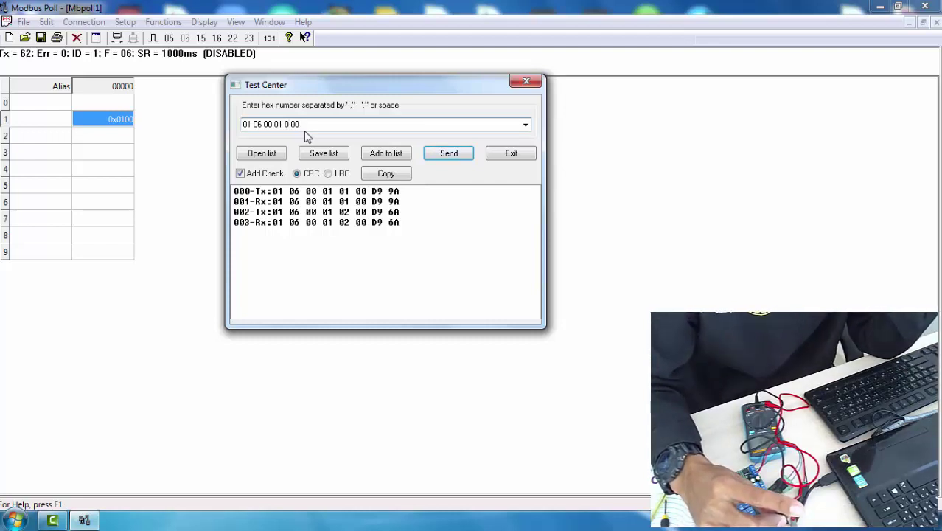
{"action": "type", "text": "1"}
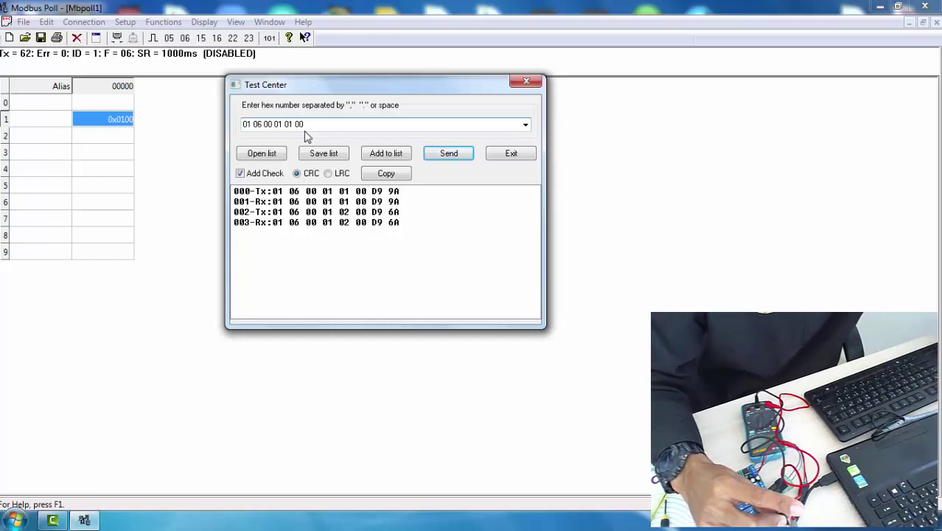
{"action": "left_click", "coordinate": [449, 153]}
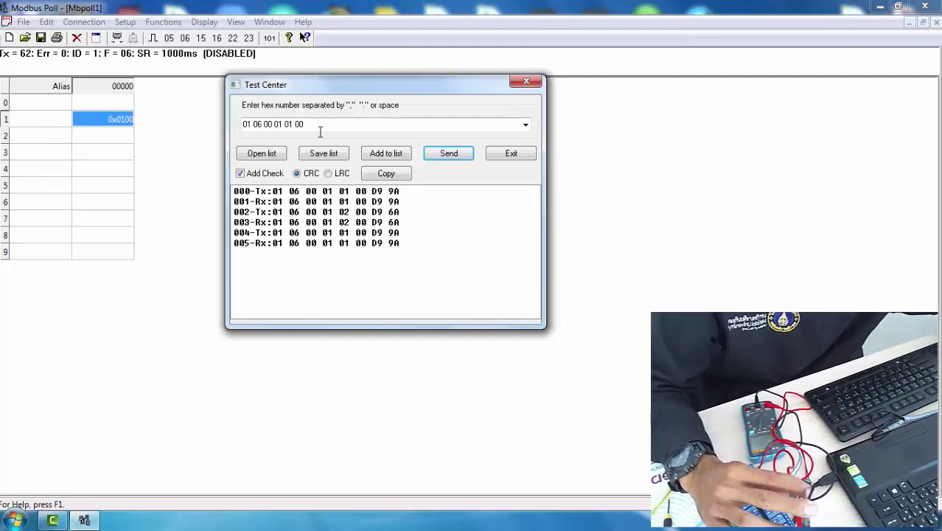
{"action": "left_click", "coordinate": [287, 123]}
{"action": "left_click", "coordinate": [292, 126]}
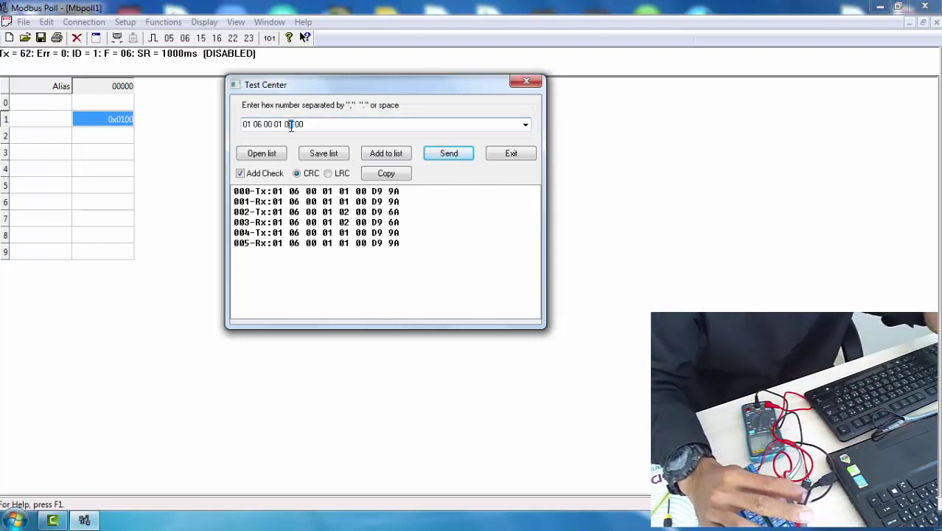
{"action": "key", "text": "BackSpace"}
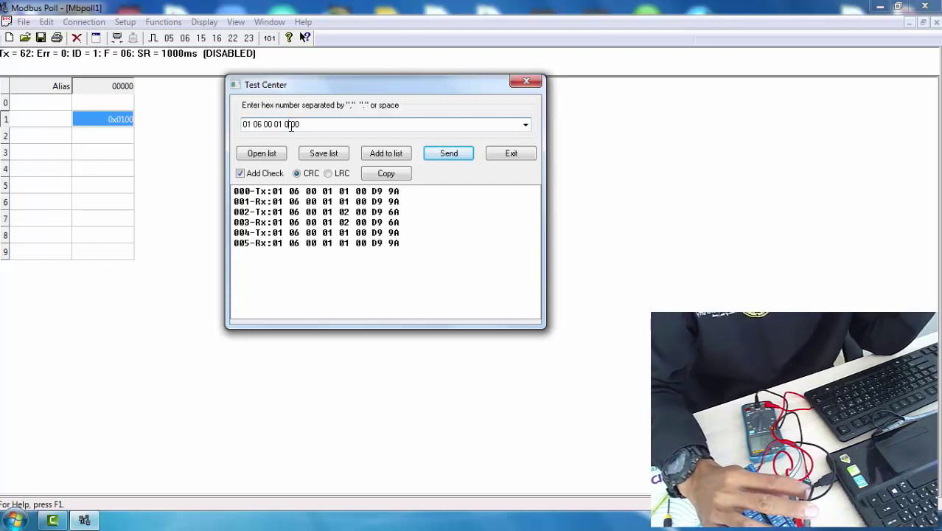
{"action": "type", "text": "2"}
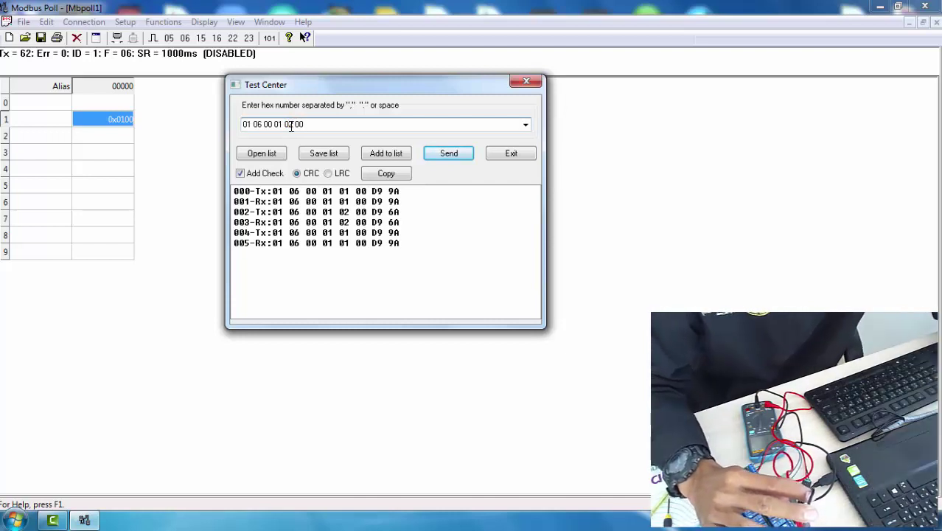
{"action": "left_click", "coordinate": [452, 155]}
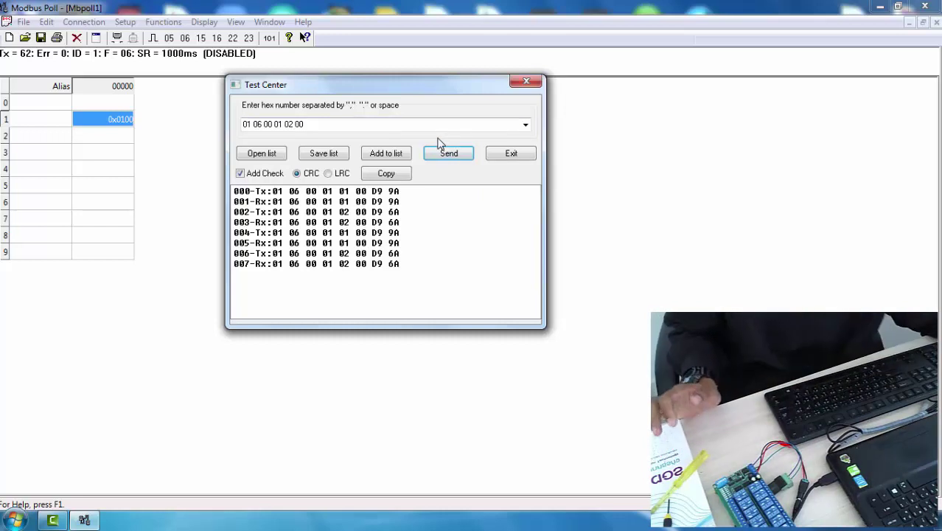
{"action": "left_click", "coordinate": [292, 127]}
{"action": "left_click", "coordinate": [289, 126]}
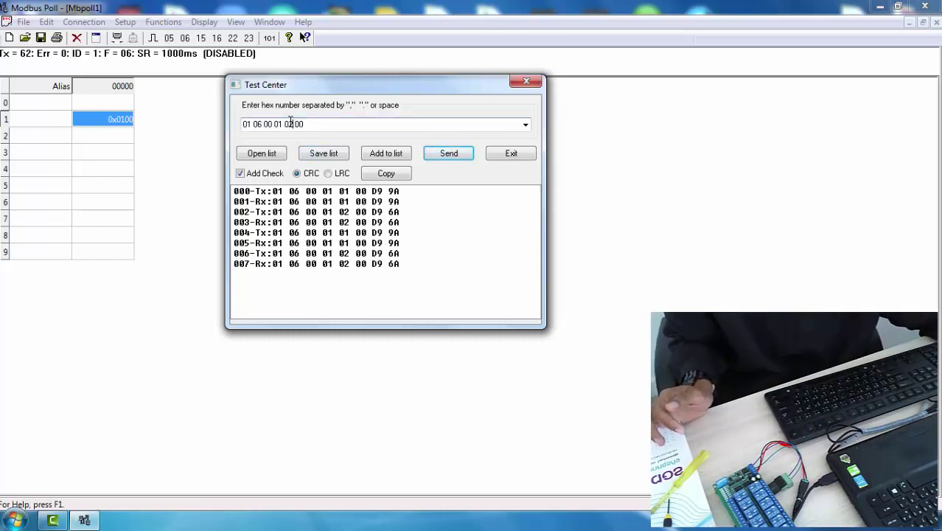
{"action": "double_click", "coordinate": [289, 125]}
{"action": "left_click_drag", "start_coordinate": [293, 125], "coordinate": [289, 125]}
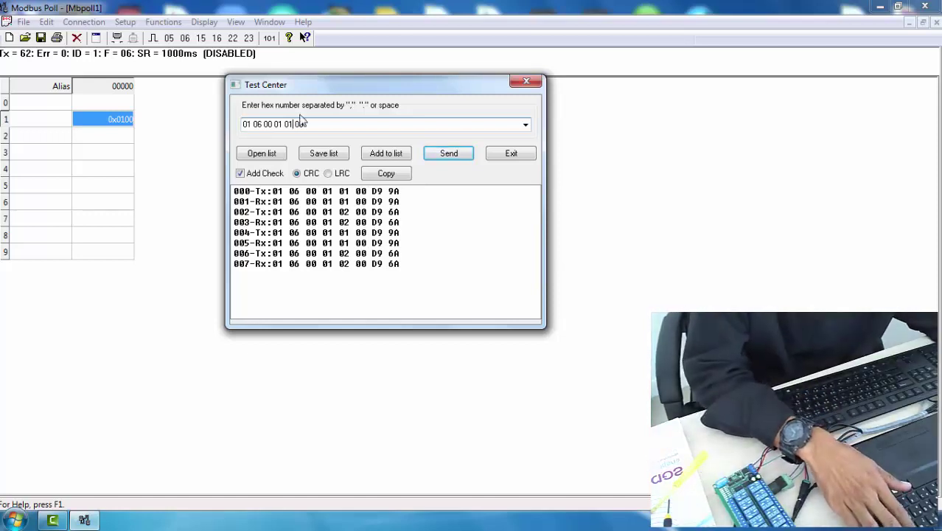
{"action": "type", "text": "1"}
{"action": "double_click", "coordinate": [279, 125]}
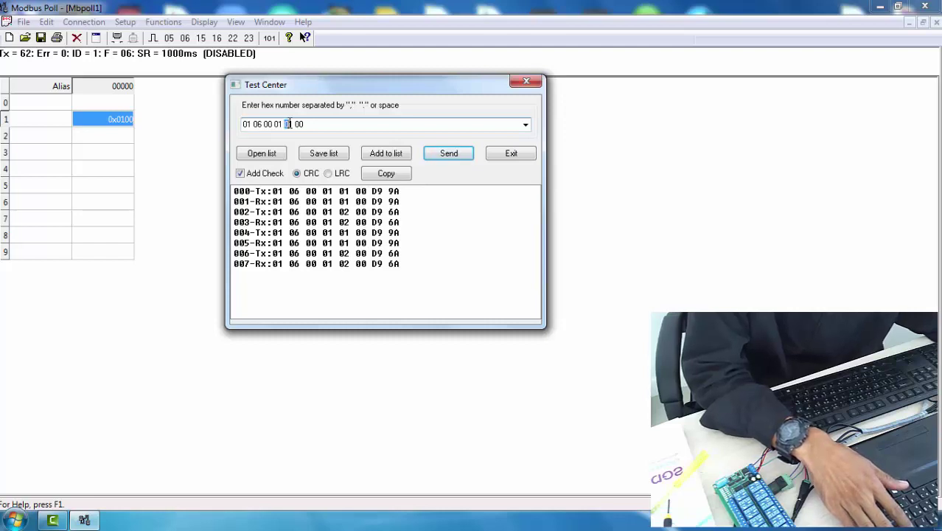
{"action": "left_click", "coordinate": [431, 154]}
{"action": "left_click_drag", "start_coordinate": [284, 124], "coordinate": [242, 124]}
{"action": "double_click", "coordinate": [281, 124]}
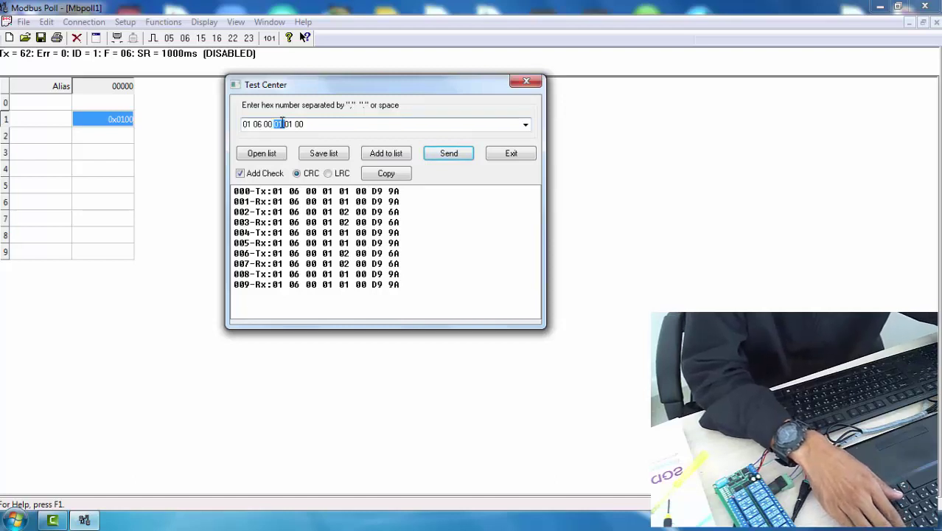
{"action": "type", "text": "02"}
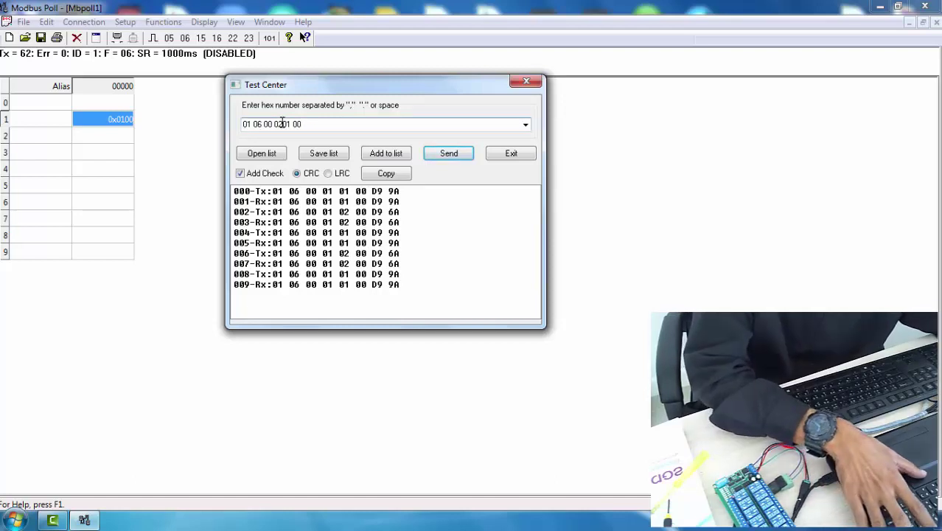
{"action": "left_click", "coordinate": [449, 153]}
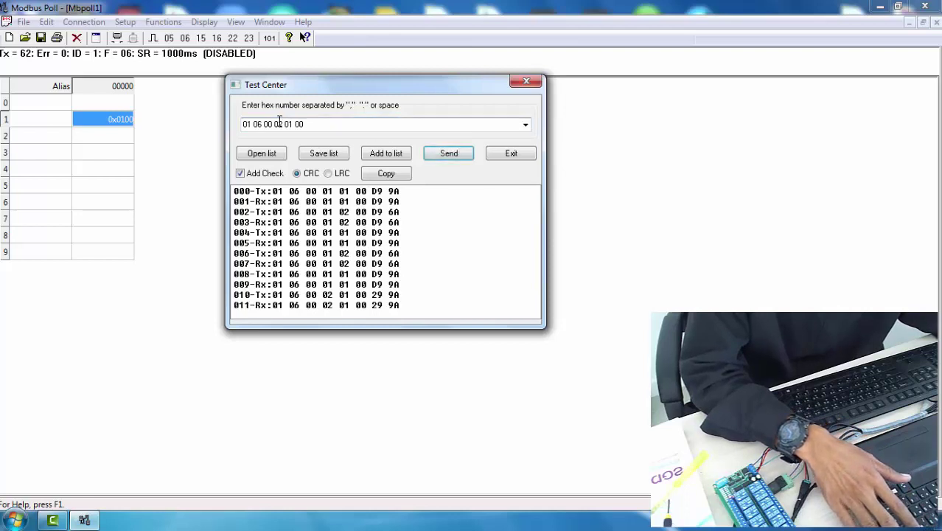
{"action": "type", "text": "3"}
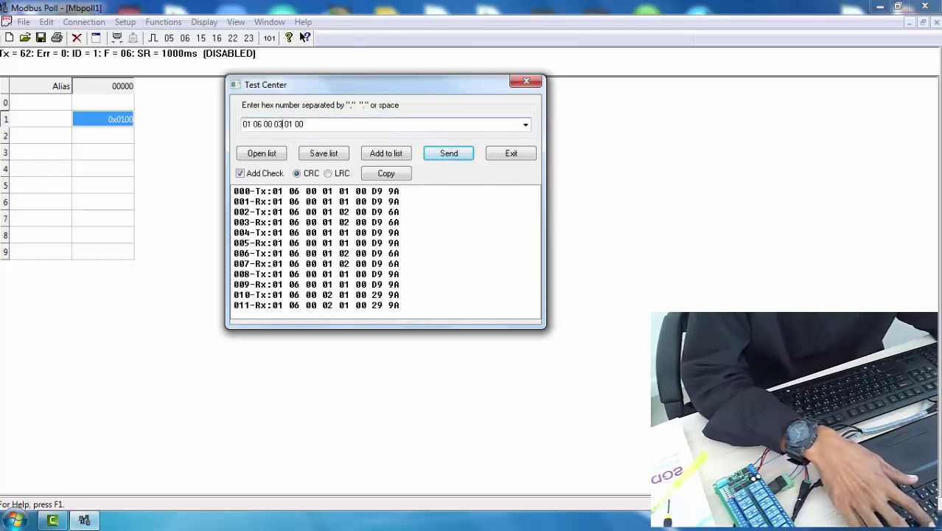
{"action": "left_click", "coordinate": [435, 158]}
{"action": "left_click", "coordinate": [291, 125]}
{"action": "left_click", "coordinate": [291, 125]}
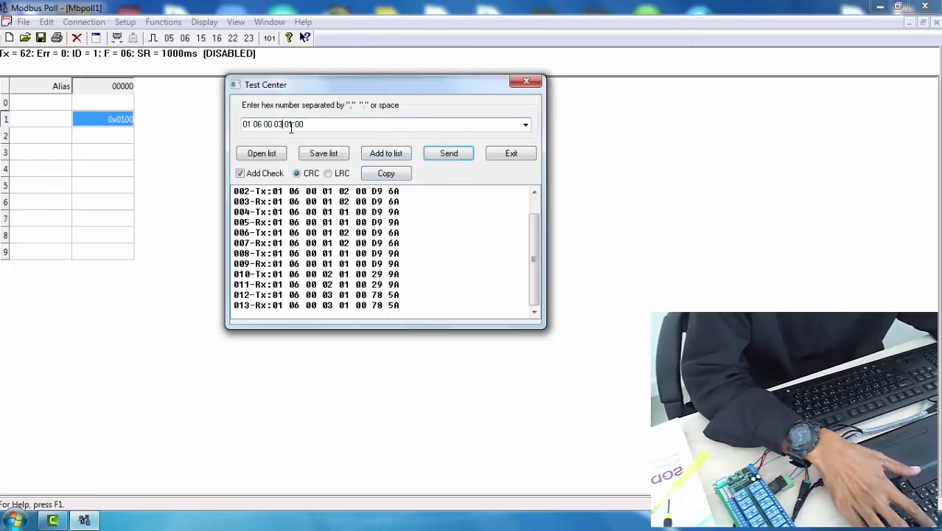
{"action": "key", "text": "BackSpace"}
{"action": "type", "text": "4"}
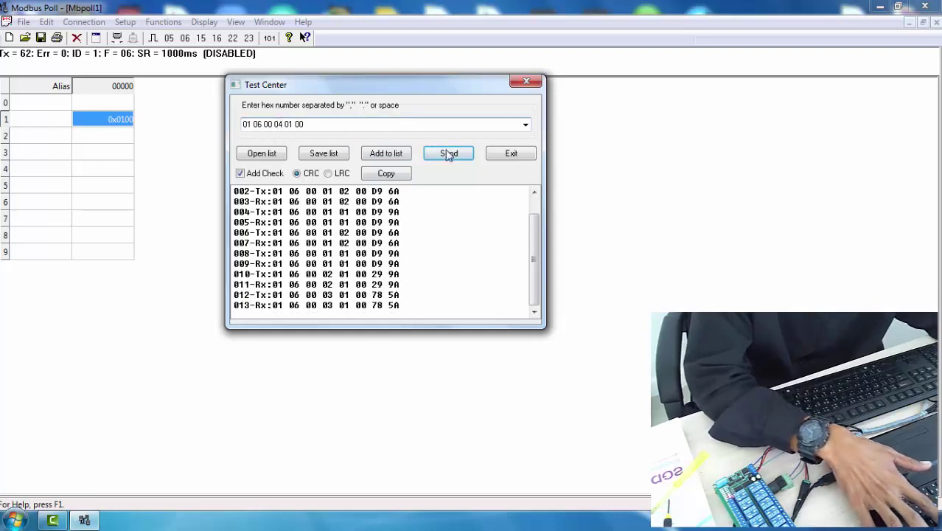
{"action": "left_click", "coordinate": [447, 155]}
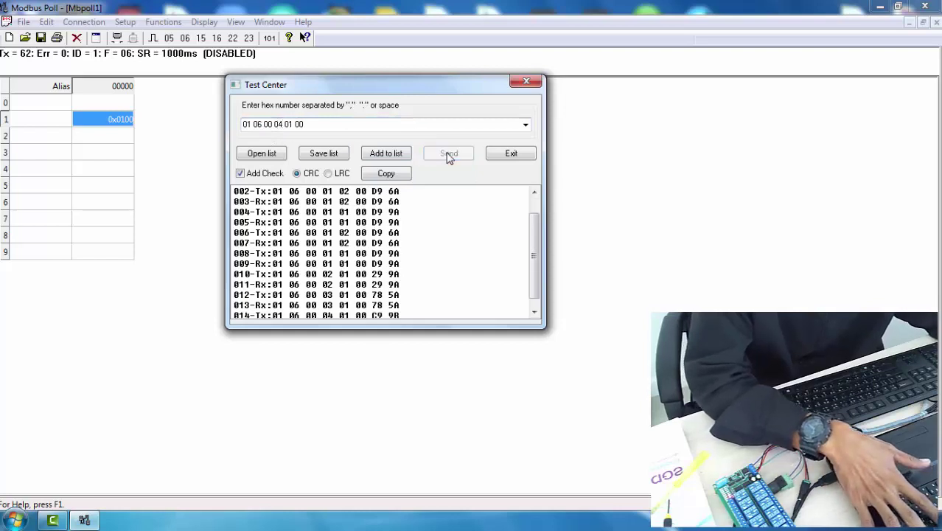
{"action": "left_click", "coordinate": [284, 125]}
{"action": "key", "text": "BackSpace"}
{"action": "type", "text": "5"}
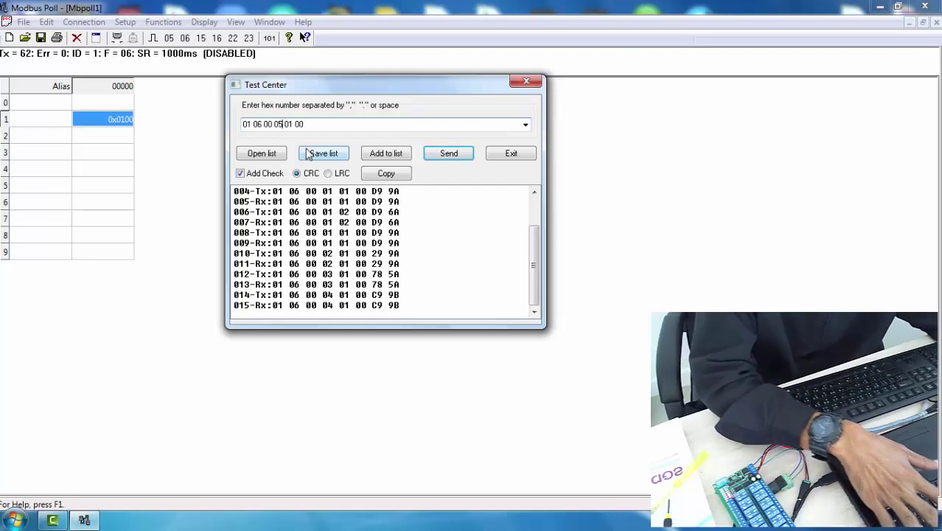
{"action": "left_click", "coordinate": [447, 156]}
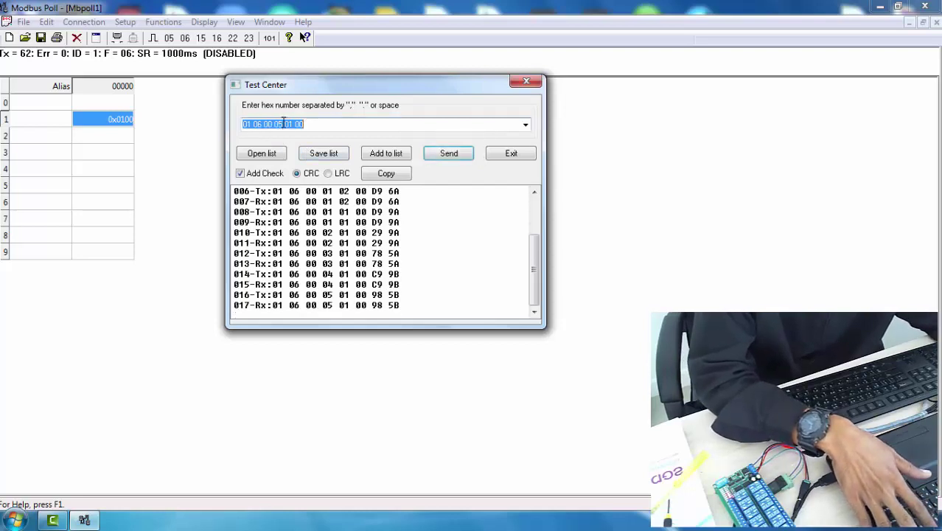
{"action": "key", "text": "BackSpace"}
{"action": "type", "text": "6"}
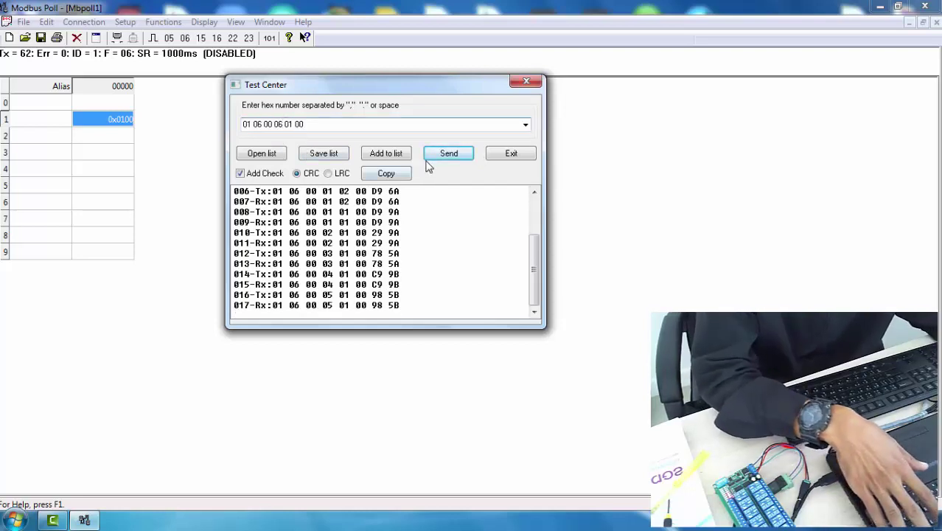
{"action": "left_click", "coordinate": [426, 155]}
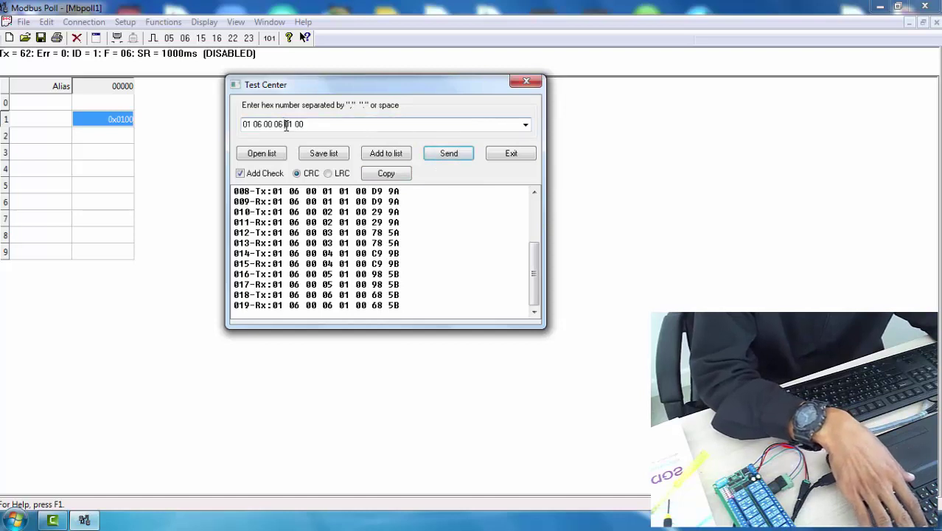
{"action": "key", "text": "BackSpace"}
{"action": "type", "text": "7"}
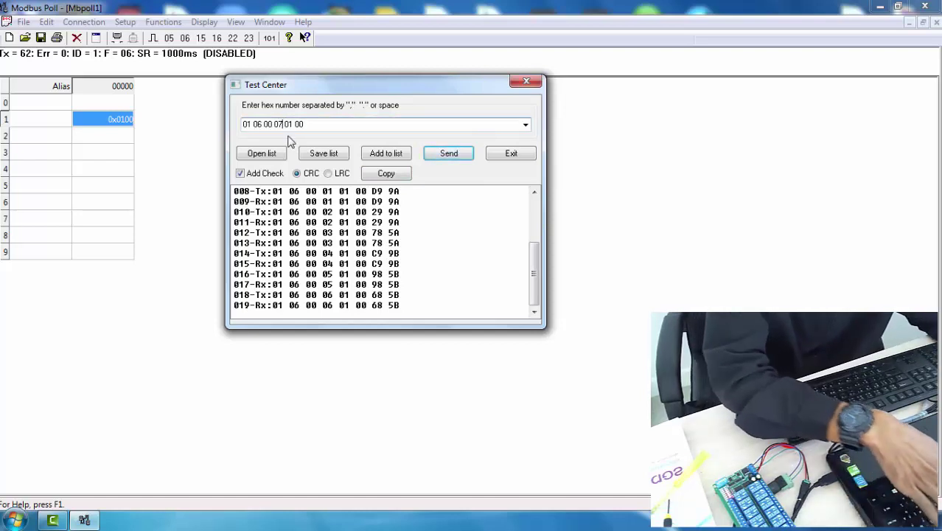
{"action": "left_click", "coordinate": [433, 154]}
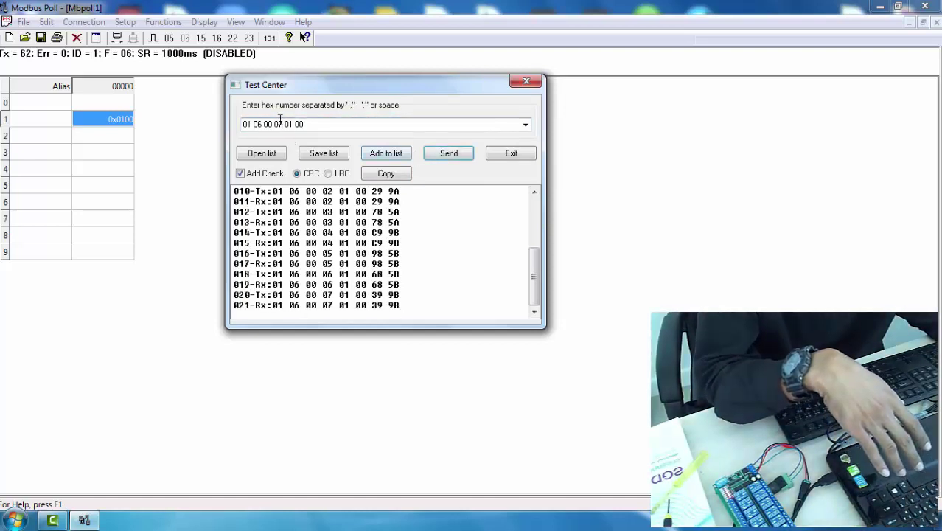
{"action": "key", "text": "BackSpace"}
{"action": "type", "text": "8"}
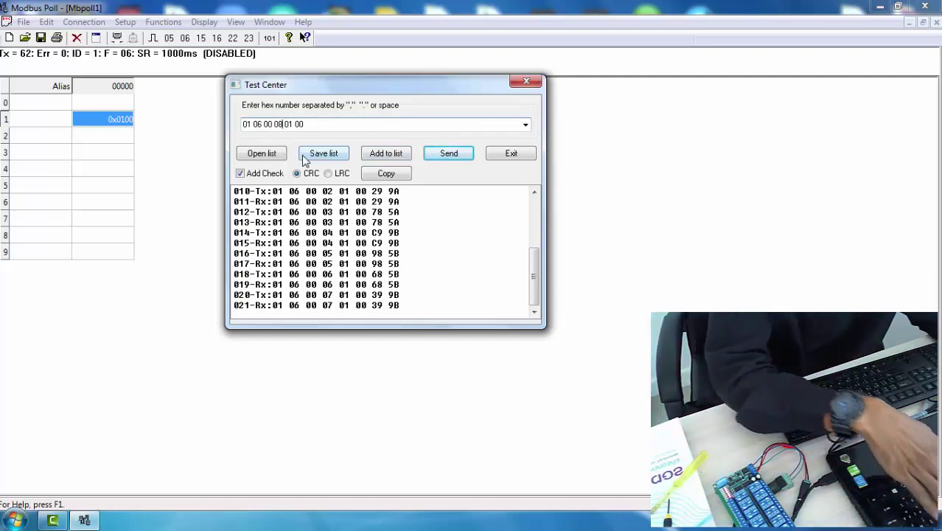
{"action": "left_click", "coordinate": [443, 156]}
{"action": "mouse_move", "coordinate": [283, 124]}
{"action": "left_mouse_down"}
{"action": "mouse_move", "coordinate": [241, 124]}
{"action": "mouse_move", "coordinate": [273, 124]}
{"action": "left_mouse_up"}
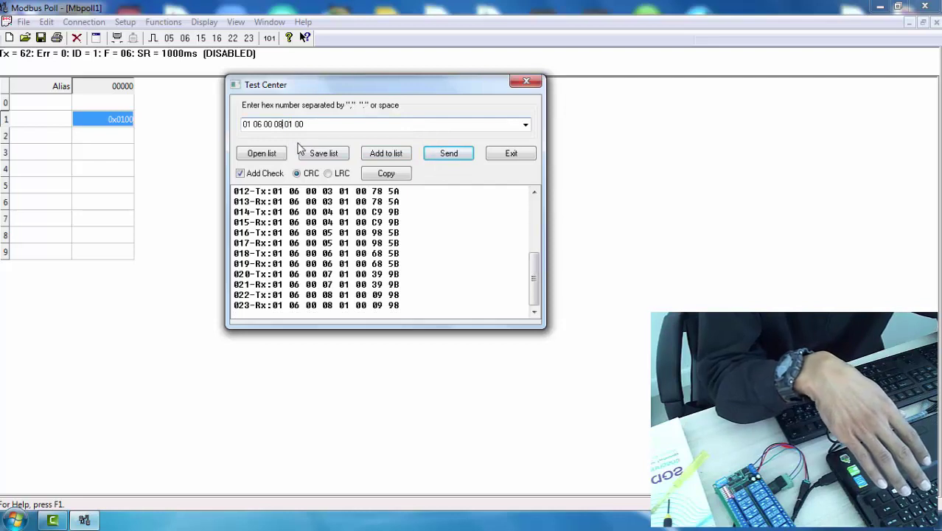
{"action": "type", "text": "09"}
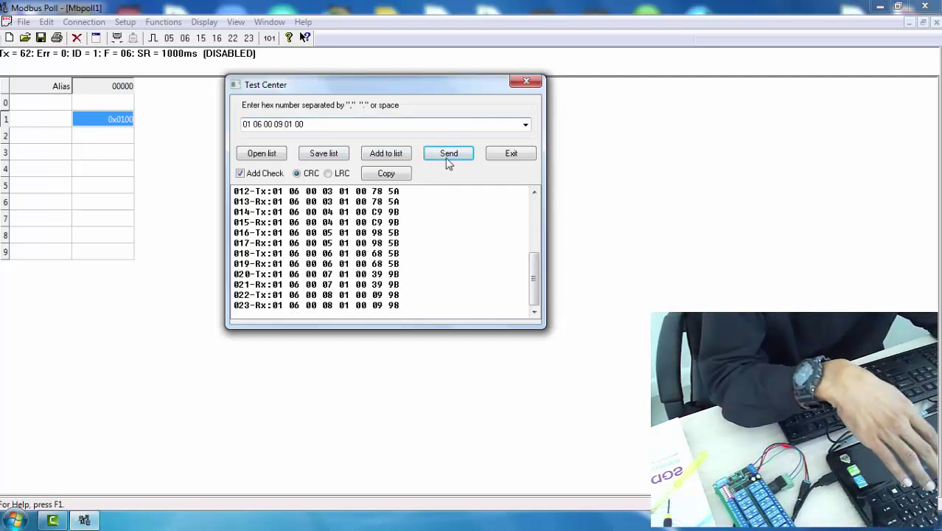
{"action": "left_click", "coordinate": [449, 156]}
{"action": "left_click", "coordinate": [281, 124]}
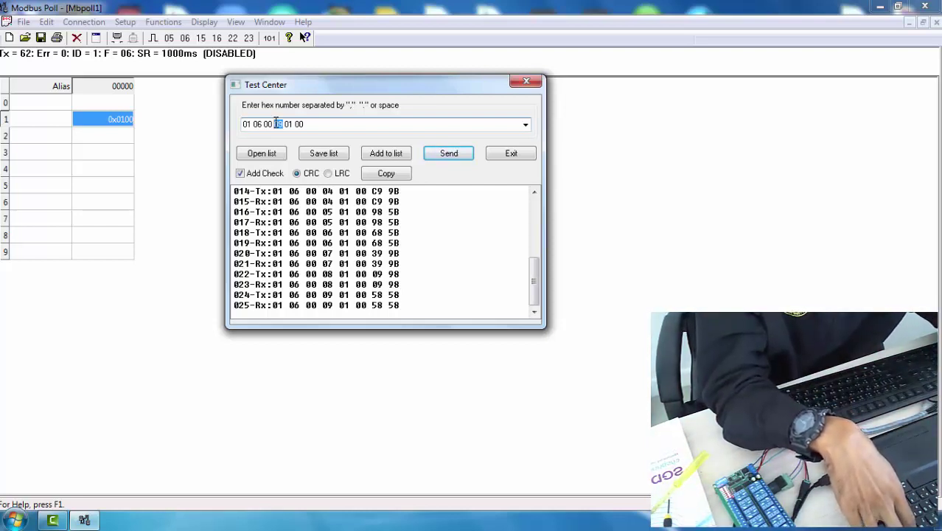
{"action": "type", "text": "10"}
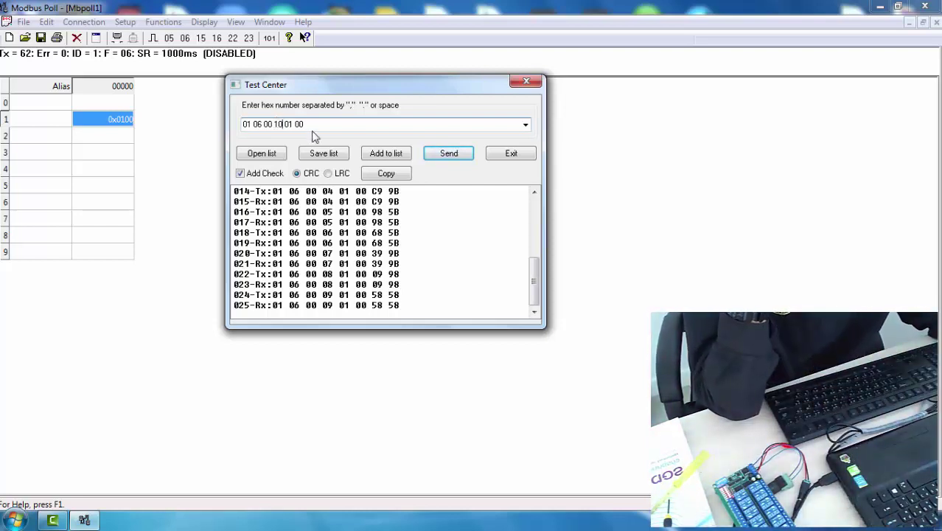
{"action": "left_click", "coordinate": [457, 155]}
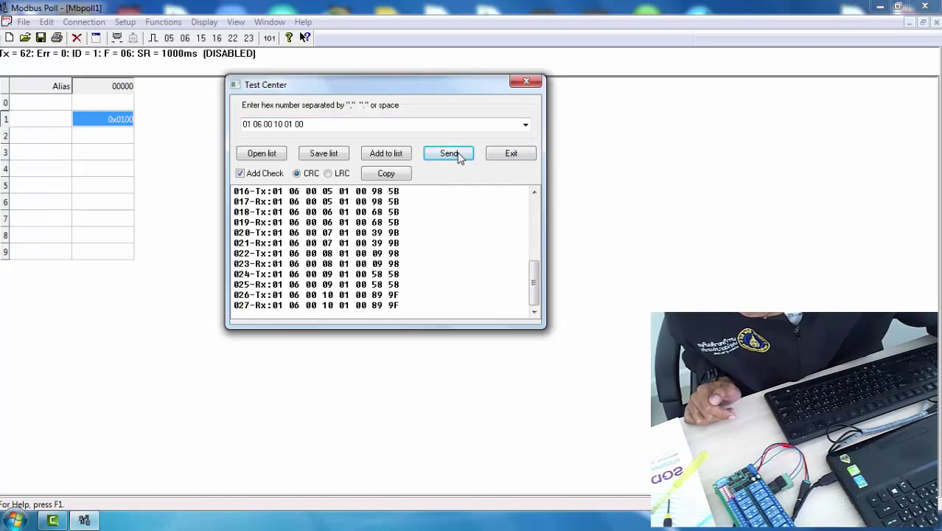
{"action": "left_click", "coordinate": [457, 155]}
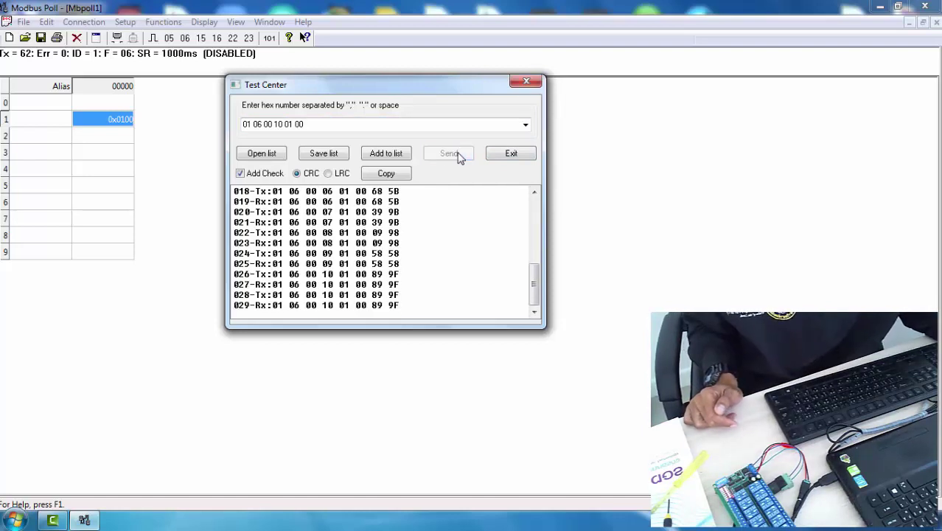
{"action": "left_click", "coordinate": [457, 155]}
{"action": "left_click", "coordinate": [457, 155]}
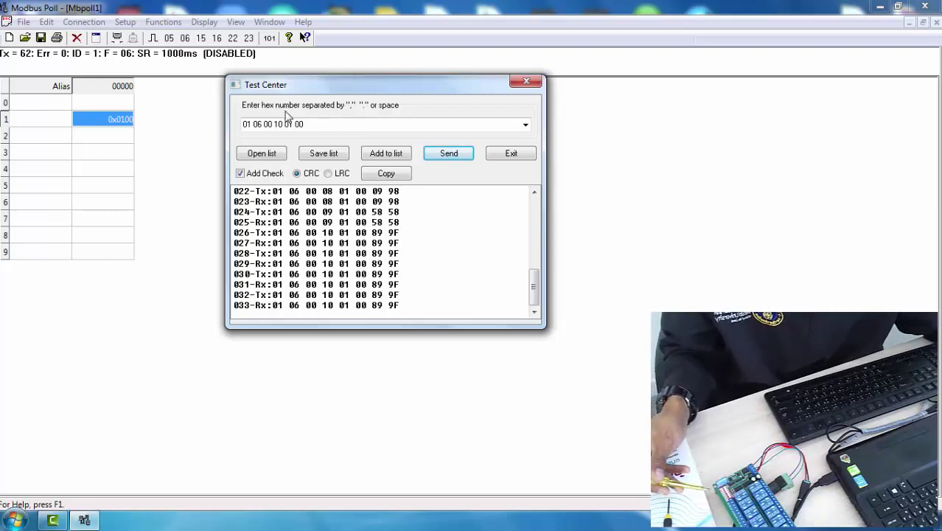
Replace the frame's register address with hexadecimal 0A and send 01 06 00 0A 01 00
{"action": "left_click", "coordinate": [284, 125]}
{"action": "left_click", "coordinate": [285, 125]}
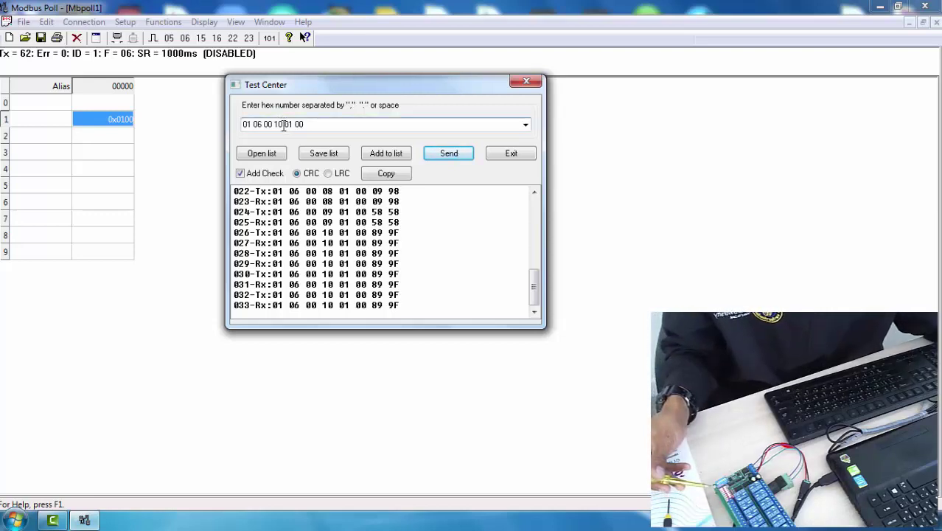
{"action": "key", "text": "Delete"}
{"action": "key", "text": "Delete"}
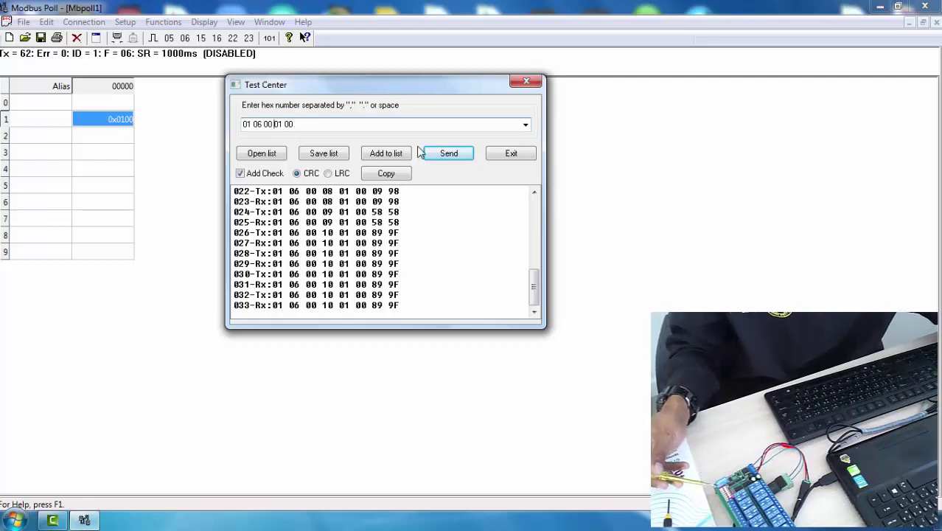
{"action": "type", "text": "0"}
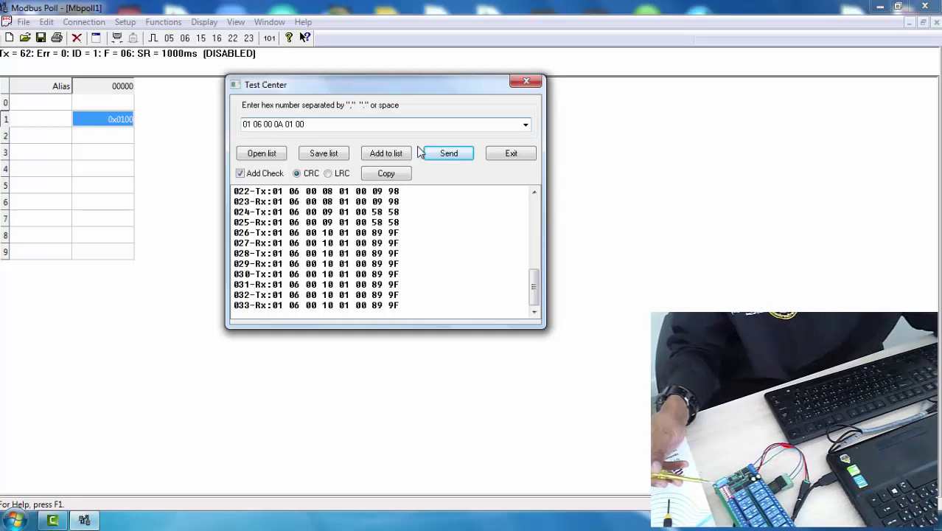
{"action": "left_click", "coordinate": [451, 153]}
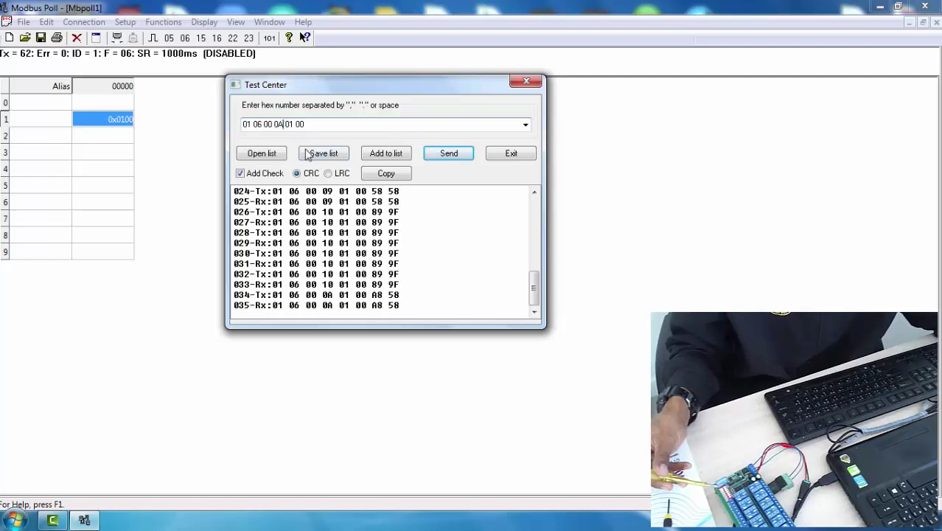
Change the frame's register address to 0B and then 0C, sending 01 06 00 0B 01 00 and 01 06 00 0C 01 00
{"action": "type", "text": "0B"}
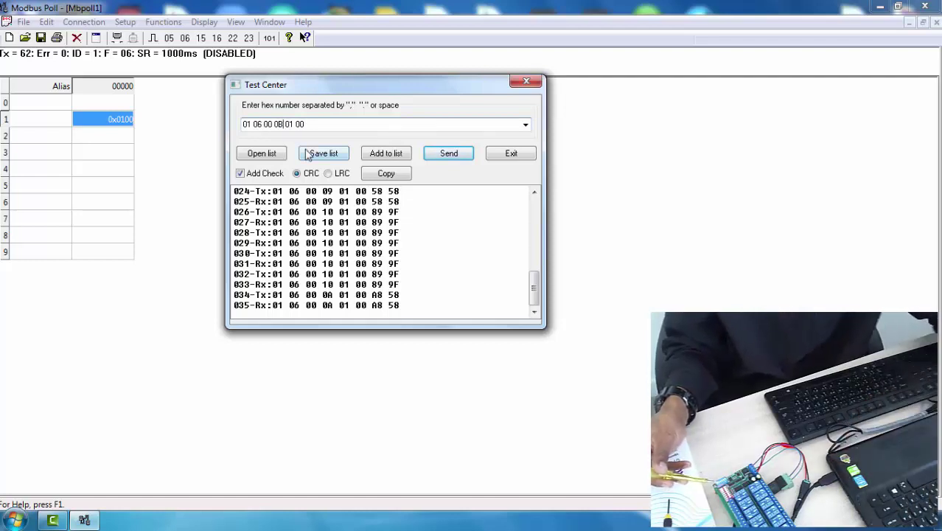
{"action": "left_click", "coordinate": [449, 153]}
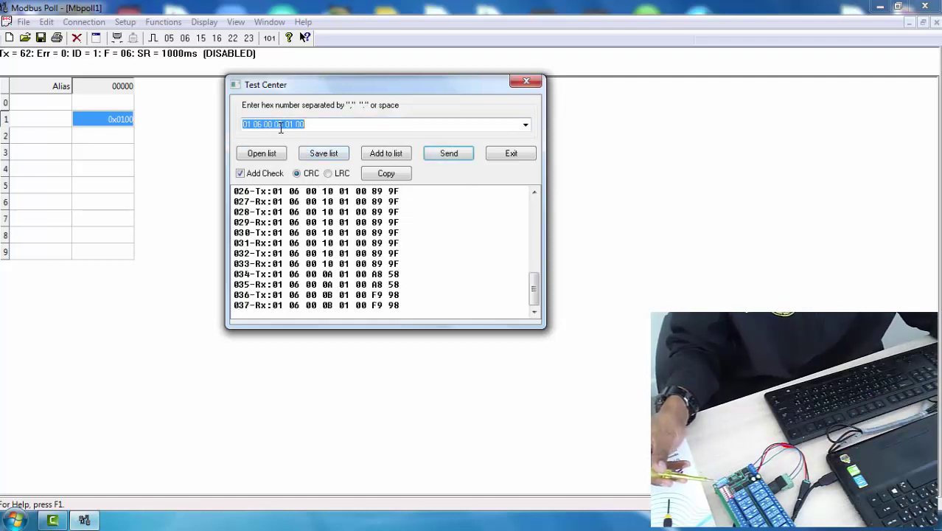
{"action": "left_click", "coordinate": [281, 124]}
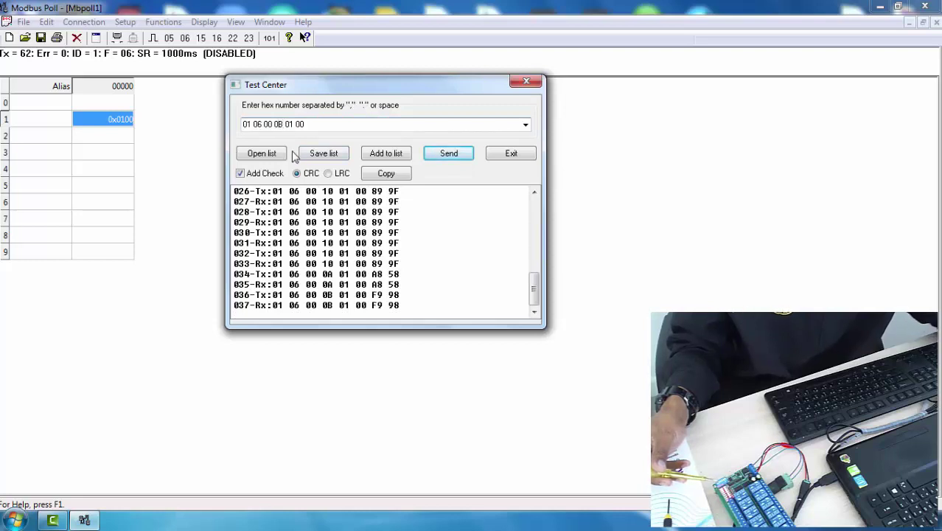
{"action": "key", "text": "BackSpace"}
{"action": "type", "text": "C"}
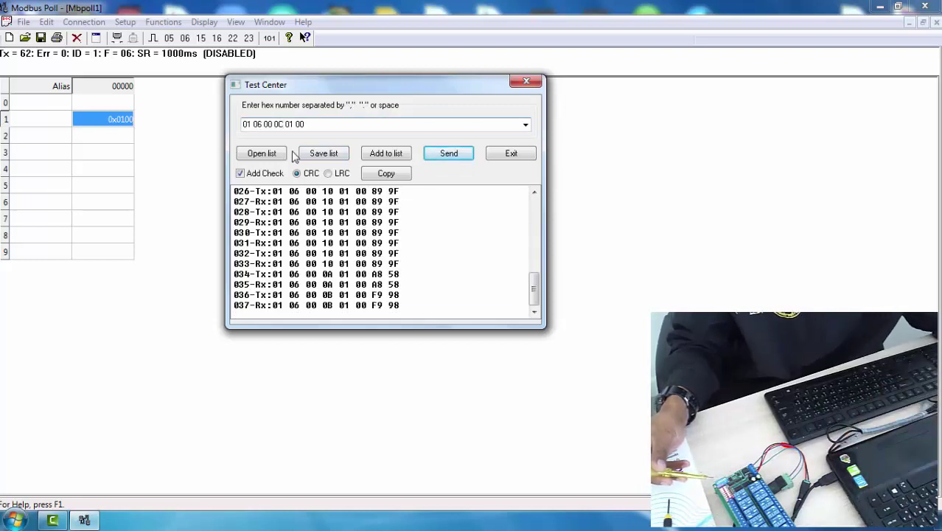
{"action": "left_click", "coordinate": [455, 155]}
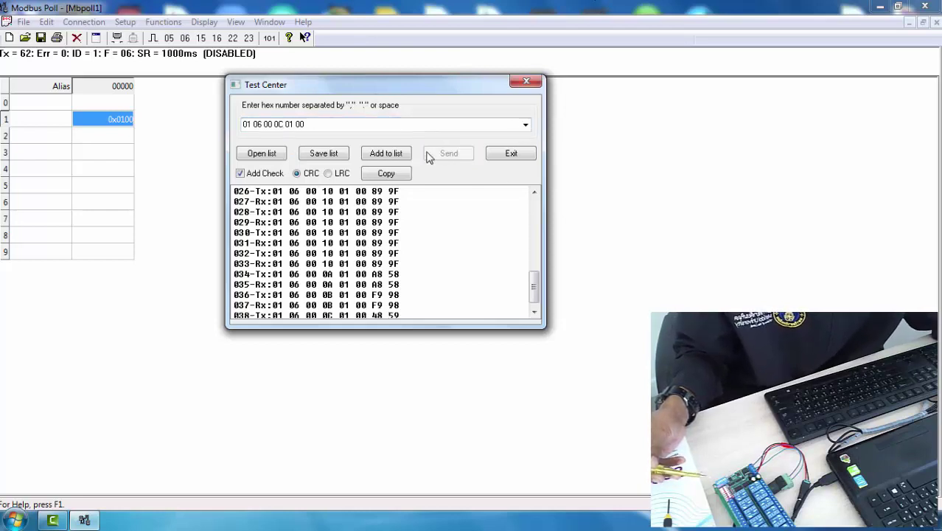
Set the frame's register address to 0D and send 01 06 00 0D 01 00
{"action": "double_click", "coordinate": [278, 124]}
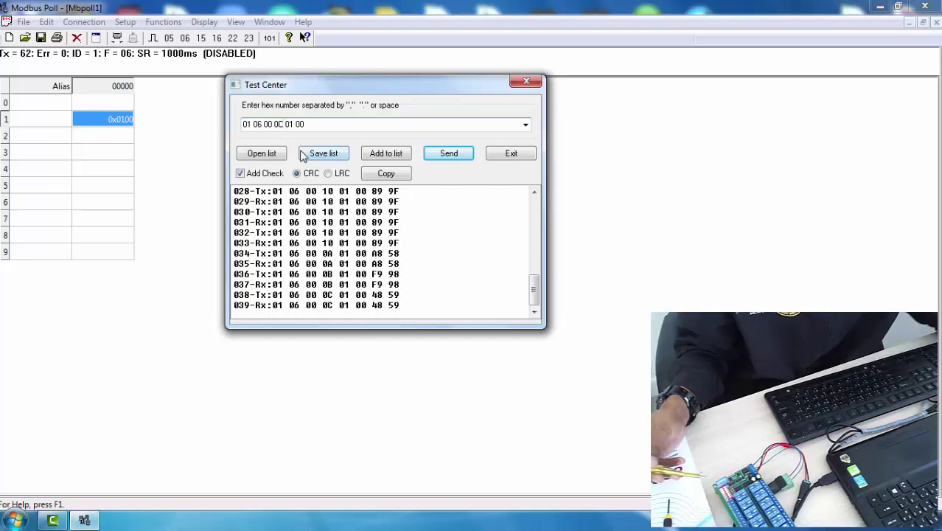
{"action": "type", "text": "0"}
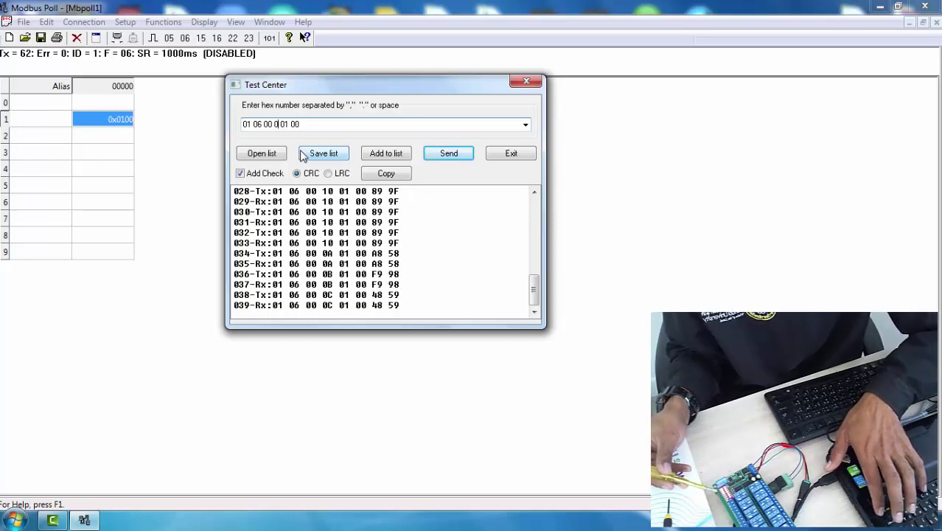
{"action": "type", "text": "D"}
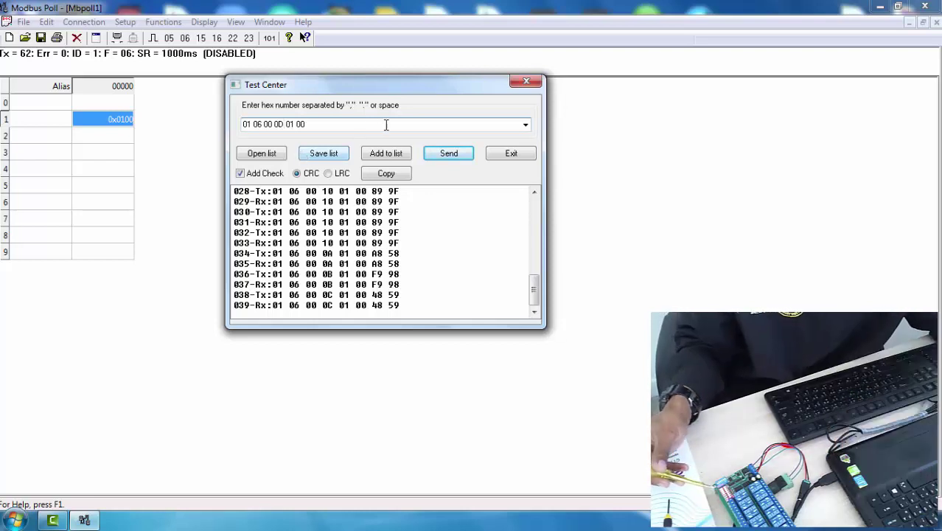
{"action": "left_click", "coordinate": [444, 157]}
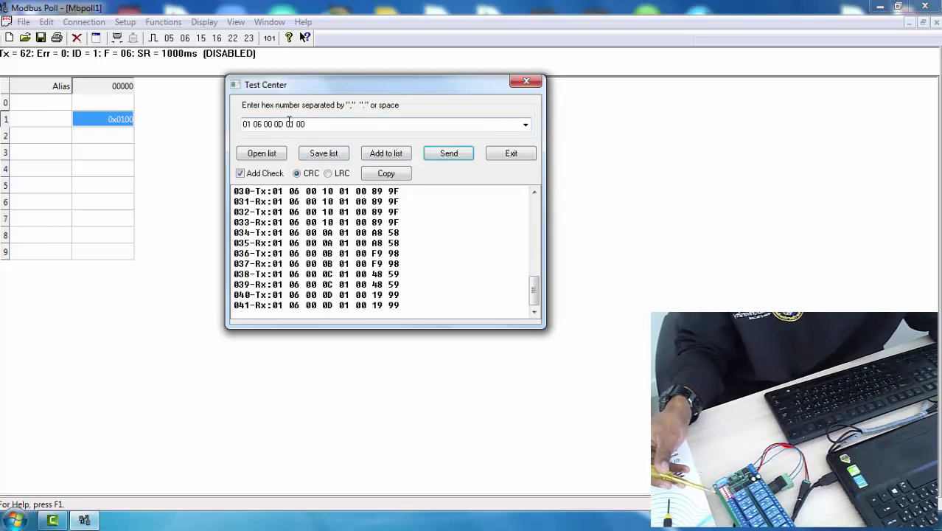
Set the frame's register address to 0E and send 01 06 00 0E 01 00
{"action": "left_click", "coordinate": [286, 125]}
{"action": "double_click", "coordinate": [283, 125]}
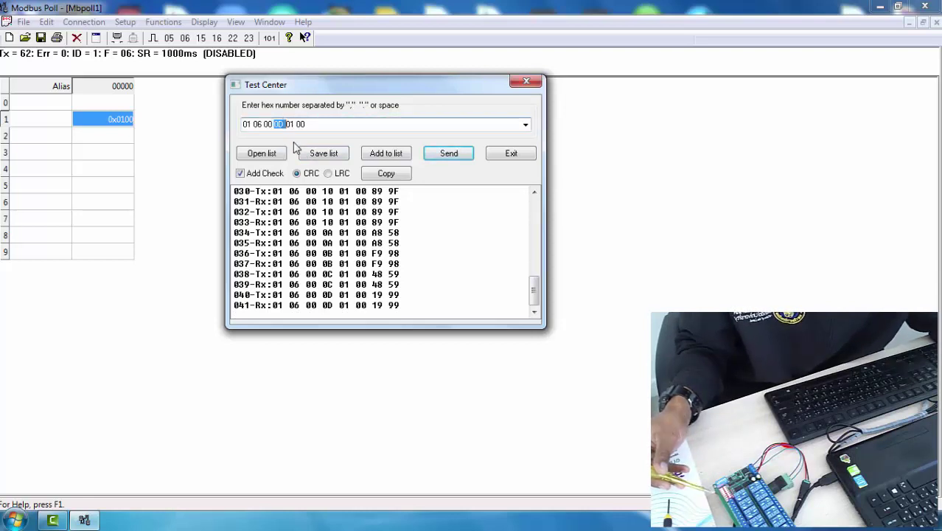
{"action": "left_click", "coordinate": [282, 124]}
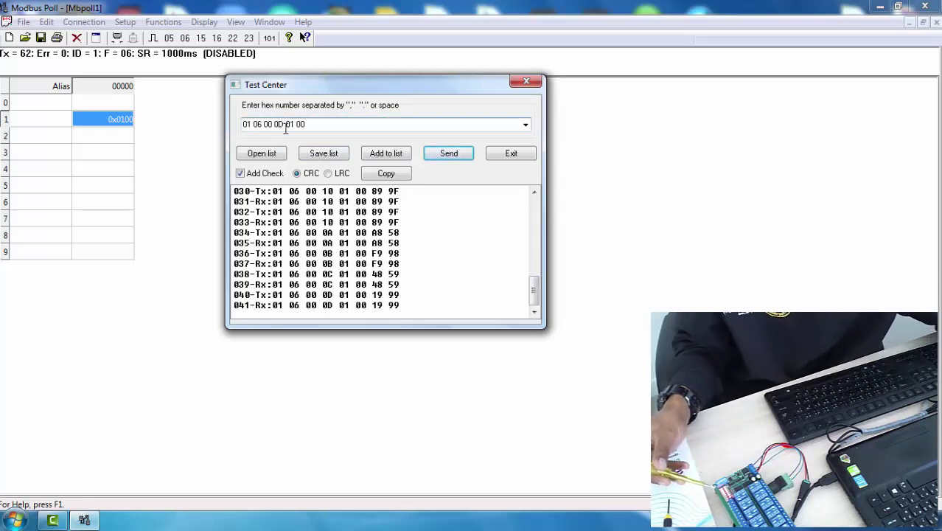
{"action": "key", "text": "BackSpace"}
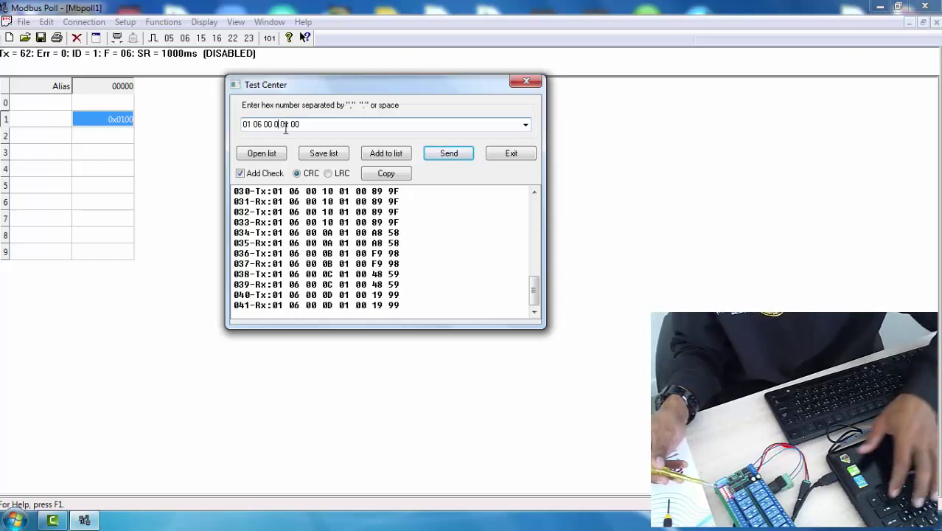
{"action": "type", "text": "E"}
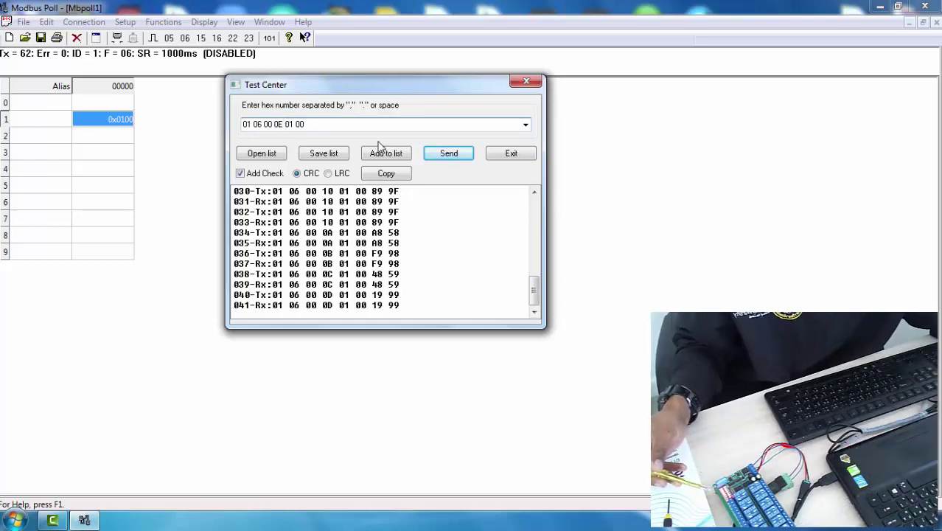
{"action": "left_click", "coordinate": [434, 153]}
Set the frame's register address to 0F and send 01 06 00 0F 01 00
{"action": "left_click", "coordinate": [282, 122]}
{"action": "left_click", "coordinate": [282, 122]}
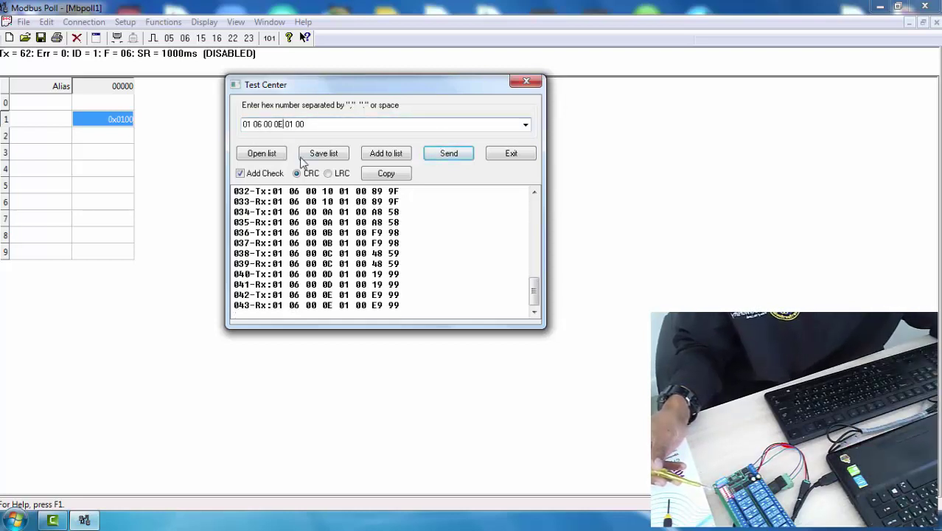
{"action": "key", "text": "BackSpace"}
{"action": "type", "text": "F"}
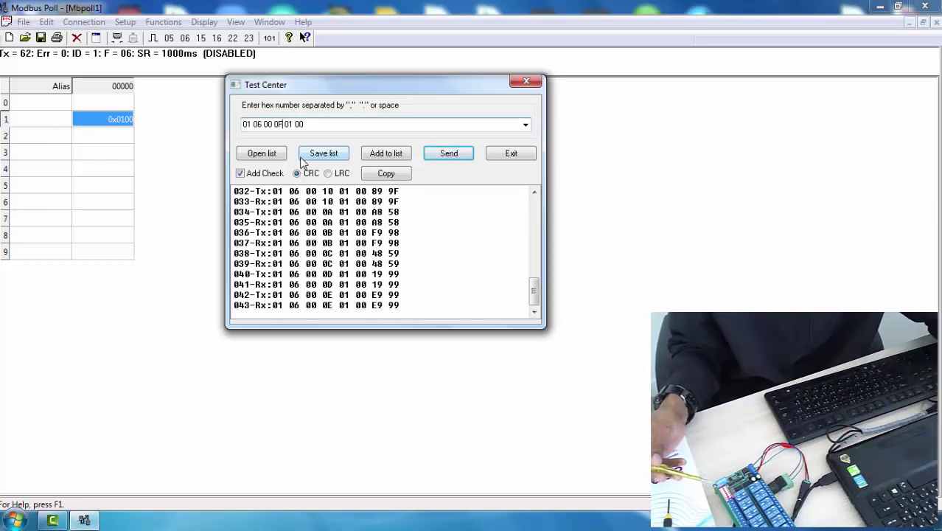
{"action": "left_click", "coordinate": [434, 157]}
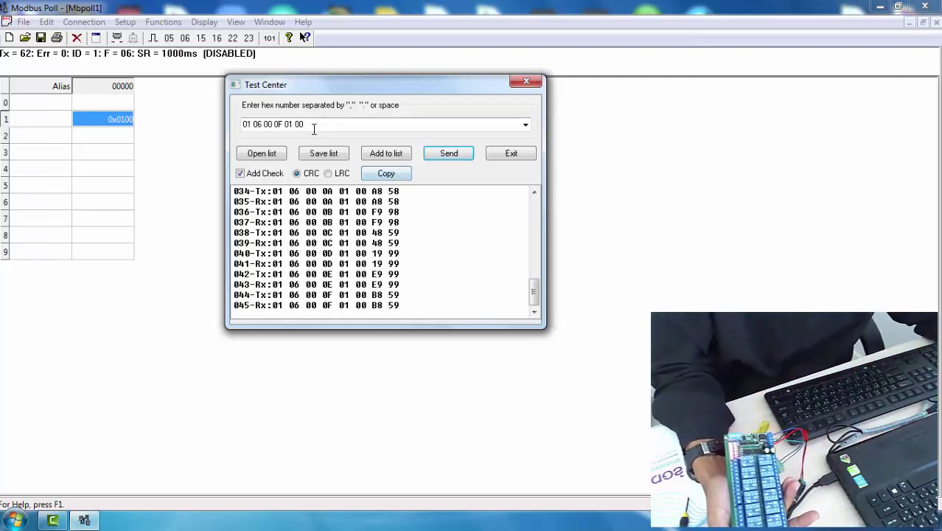
Set the frame's command byte to 02 and send 01 06 00 0F 02 00
{"action": "left_click", "coordinate": [288, 124]}
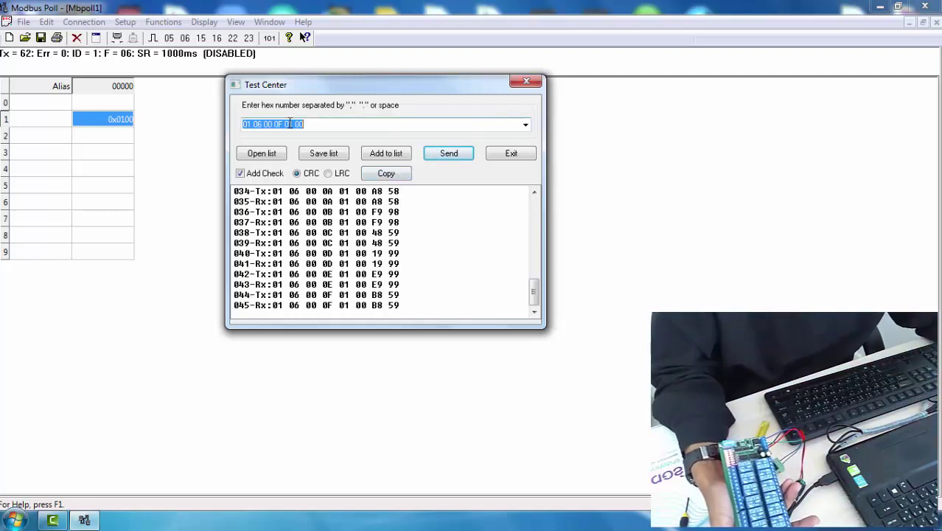
{"action": "double_click", "coordinate": [290, 124]}
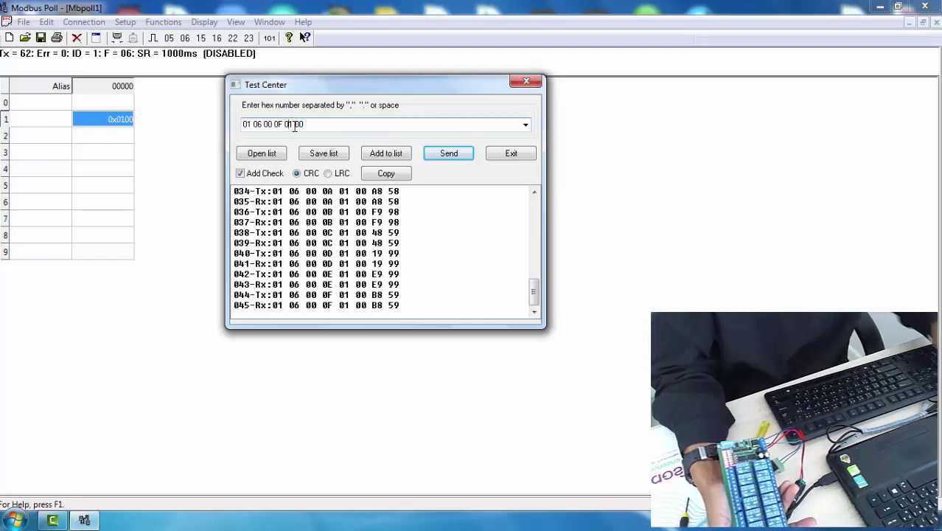
{"action": "type", "text": "02"}
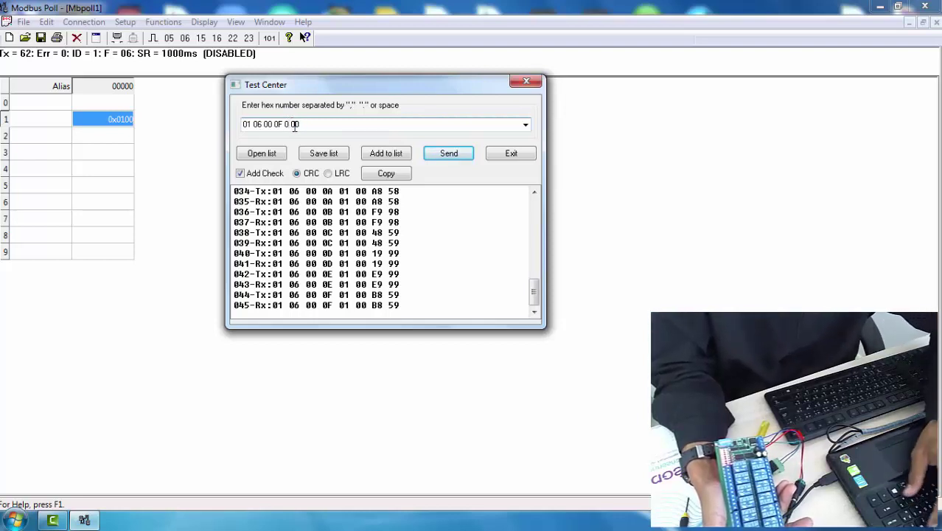
{"action": "left_click", "coordinate": [444, 155]}
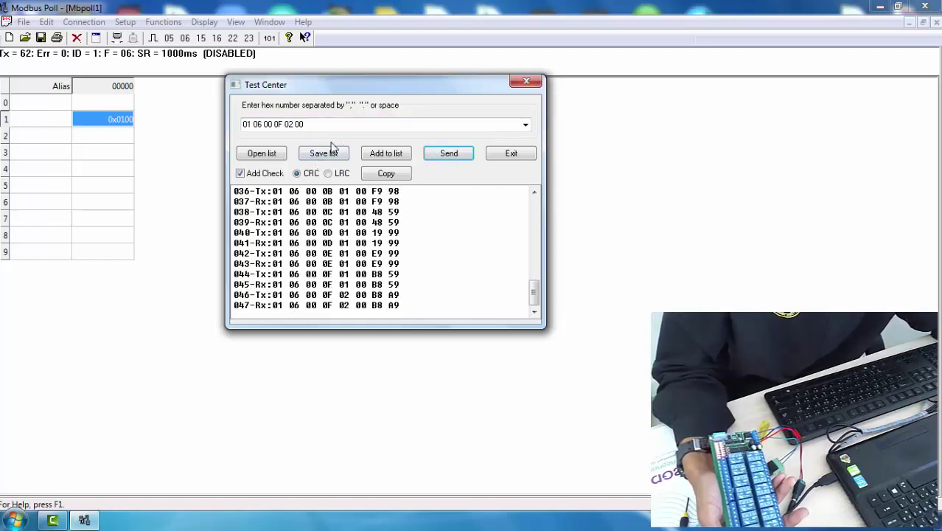
Set the frame's register address to 0E and send 01 06 00 0E 02 00
{"action": "left_click", "coordinate": [275, 123]}
{"action": "left_click", "coordinate": [275, 124]}
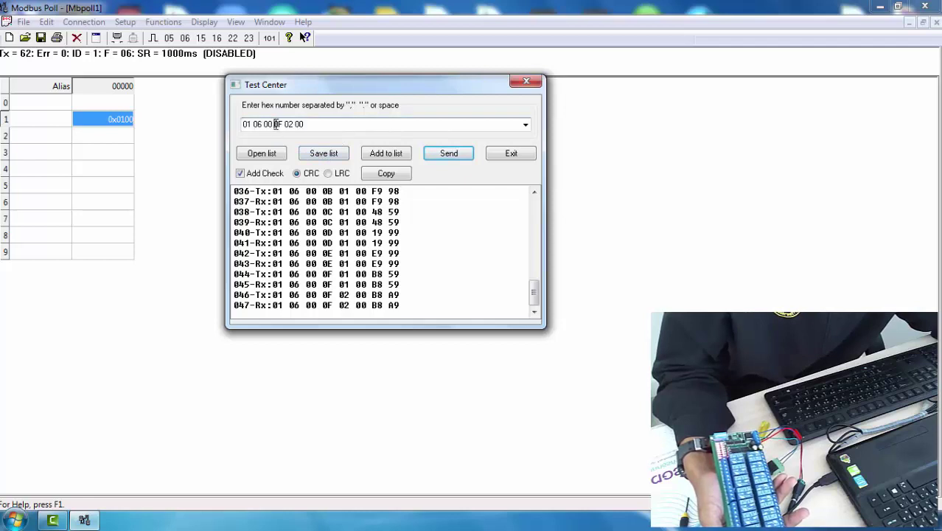
{"action": "left_click_drag", "start_coordinate": [278, 124], "coordinate": [283, 124]}
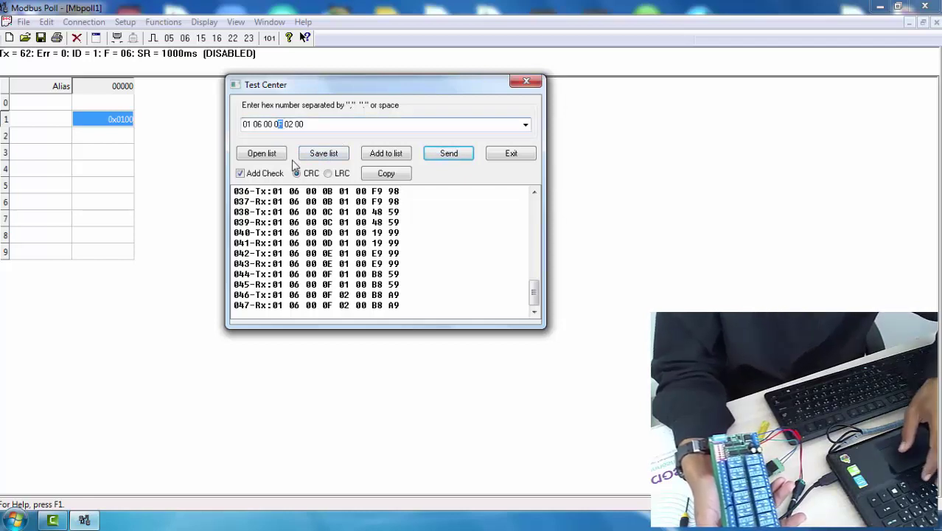
{"action": "type", "text": "E"}
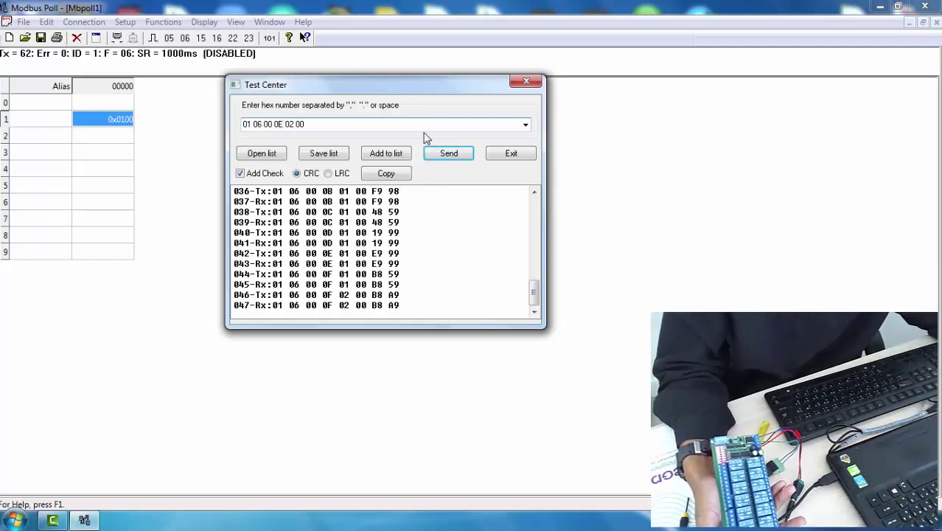
{"action": "left_click", "coordinate": [442, 155]}
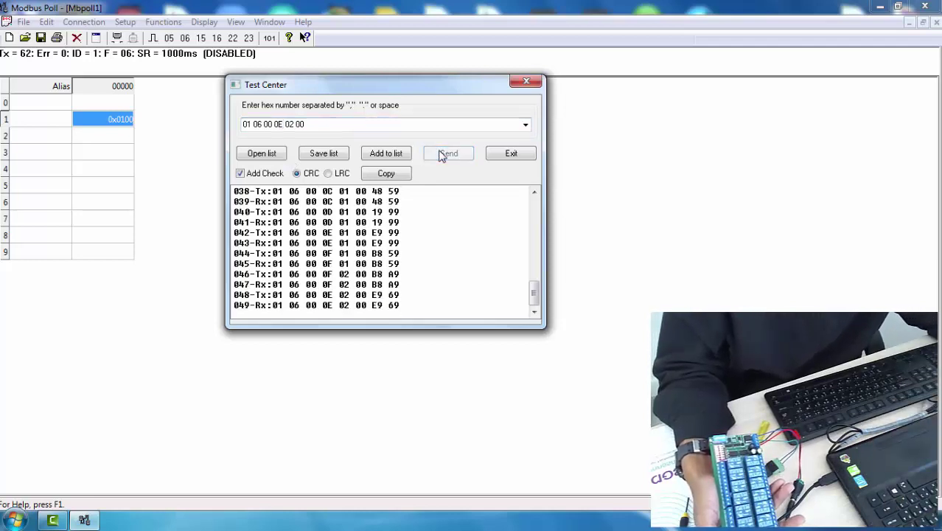
Set the frame's register address to 0D and send 01 06 00 0D 02 00
{"action": "triple_click", "coordinate": [282, 123]}
{"action": "double_click", "coordinate": [280, 124]}
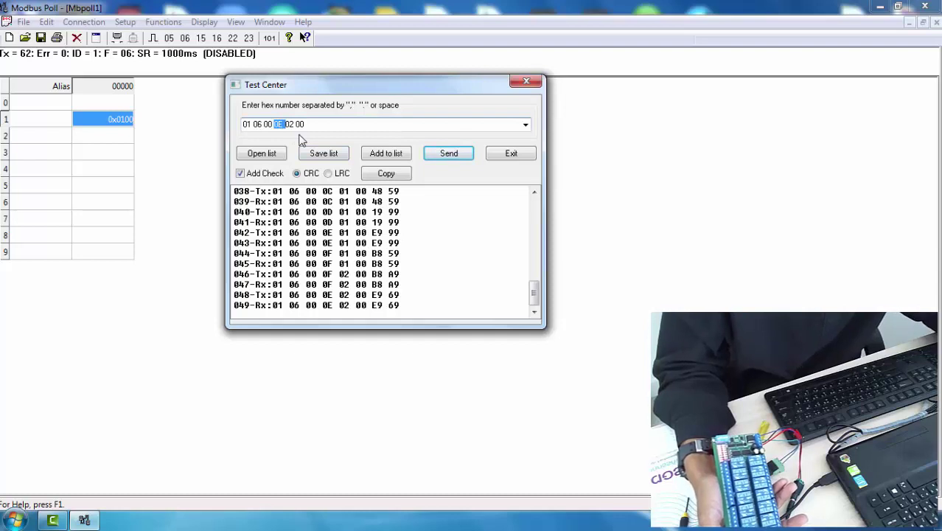
{"action": "key", "text": "BackSpace"}
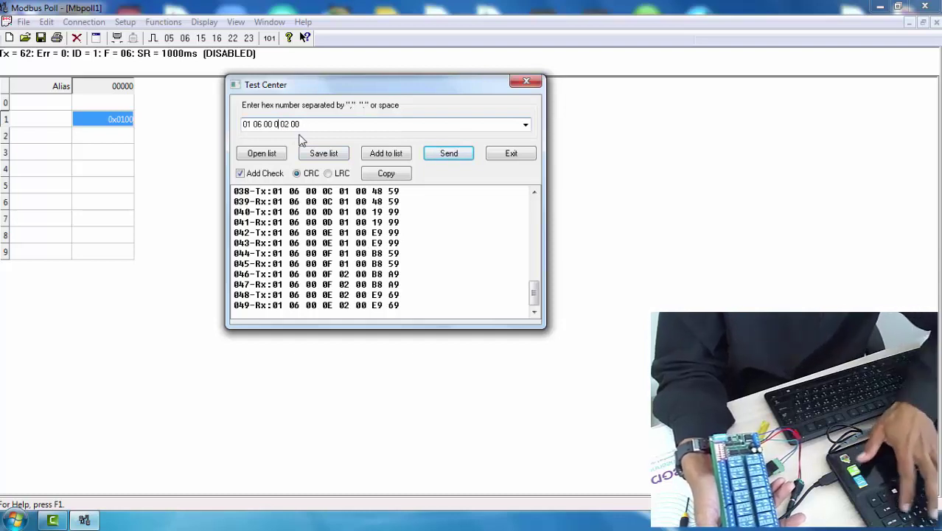
{"action": "type", "text": "D"}
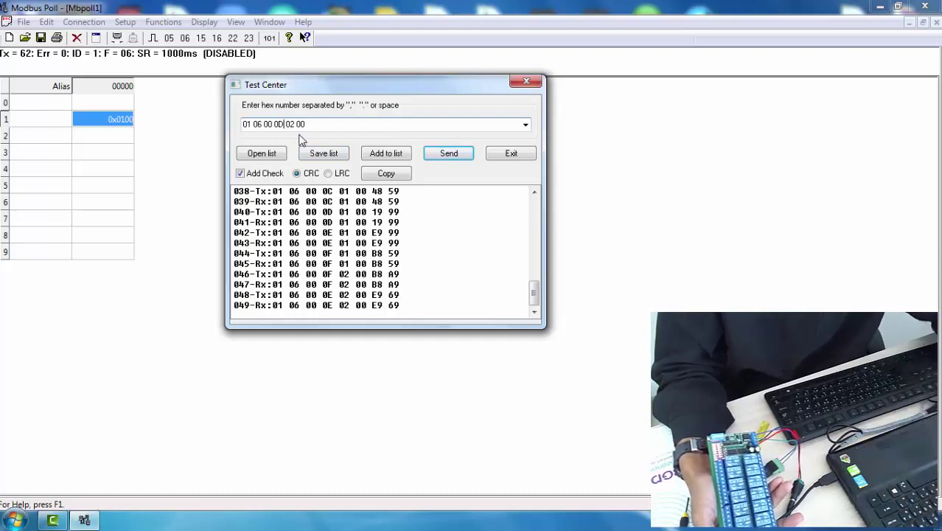
{"action": "left_click", "coordinate": [450, 153]}
Change the frame's register address to 0C and then 0B, sending 01 06 00 0C 02 00 and 01 06 00 0B 02 00
{"action": "triple_click", "coordinate": [284, 125]}
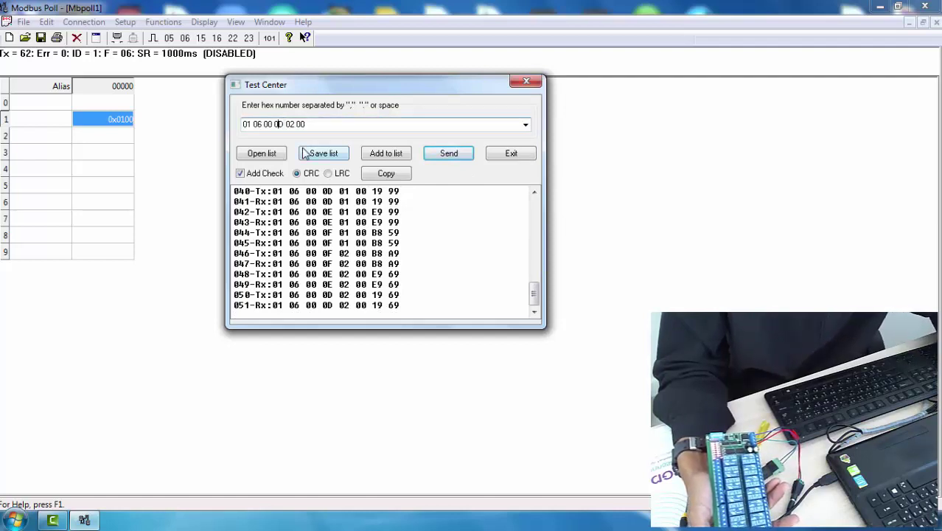
{"action": "key", "text": "BackSpace"}
{"action": "type", "text": "C"}
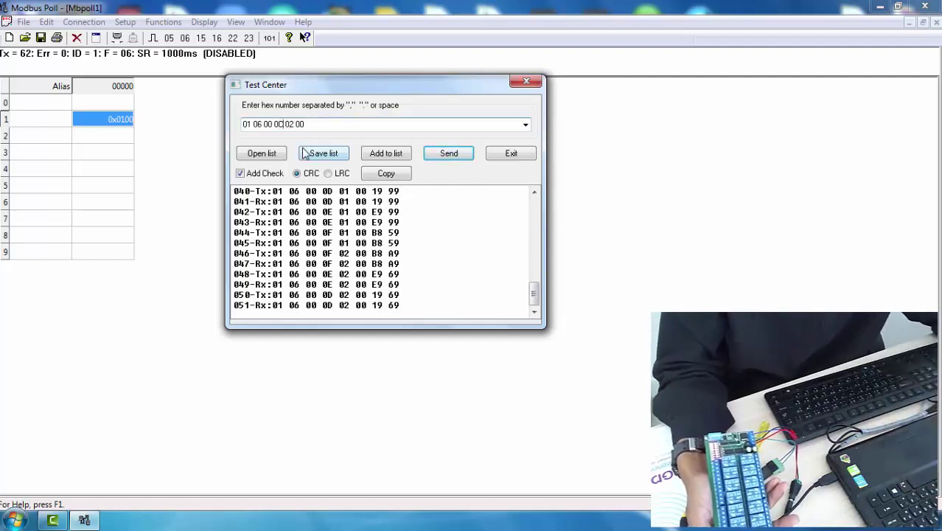
{"action": "left_click", "coordinate": [448, 153]}
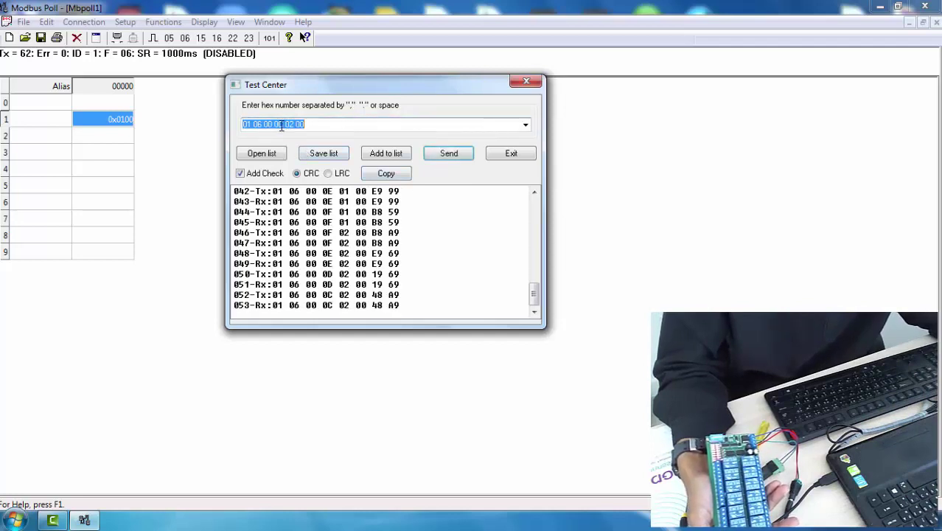
{"action": "left_click", "coordinate": [283, 124]}
{"action": "key", "text": "BackSpace"}
{"action": "type", "text": "B"}
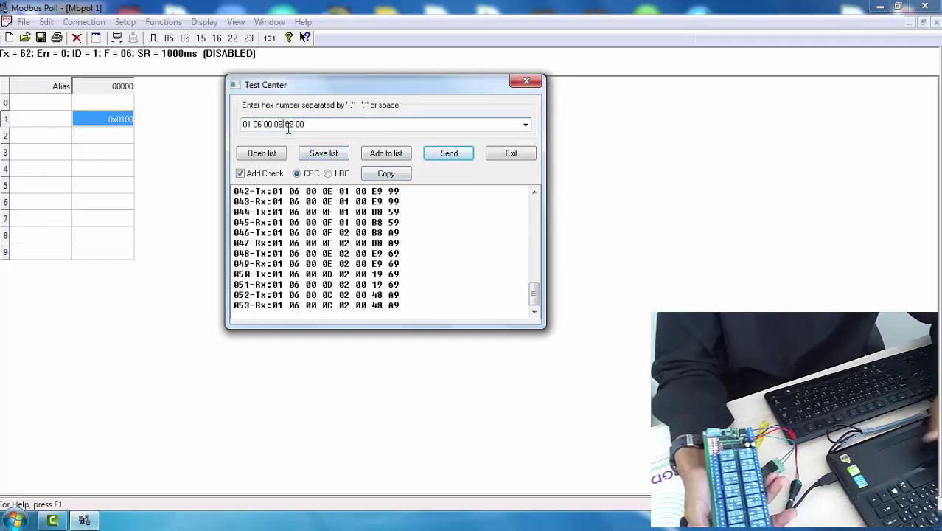
{"action": "left_click", "coordinate": [449, 155]}
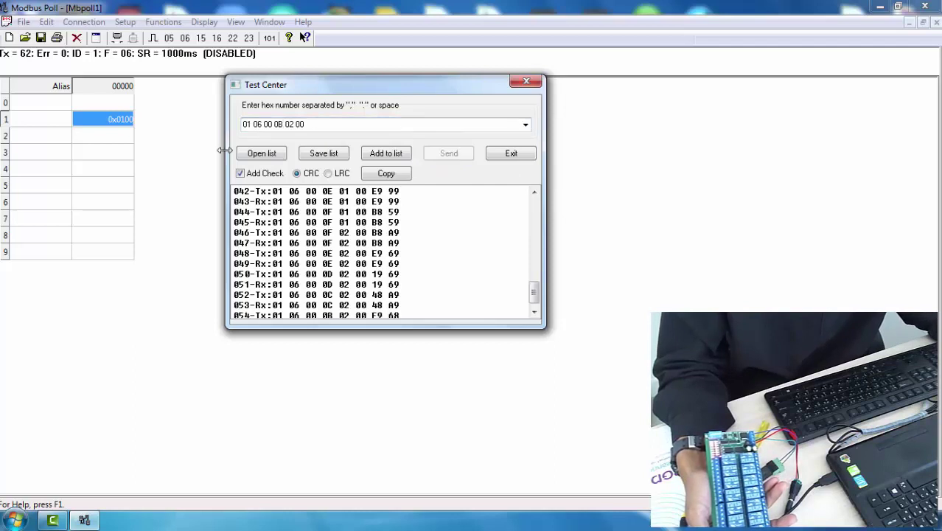
Set the frame's register address to 0A and send 01 06 00 0A 02 00
{"action": "left_click", "coordinate": [279, 124]}
{"action": "left_click", "coordinate": [283, 124]}
{"action": "key", "text": "BackSpace"}
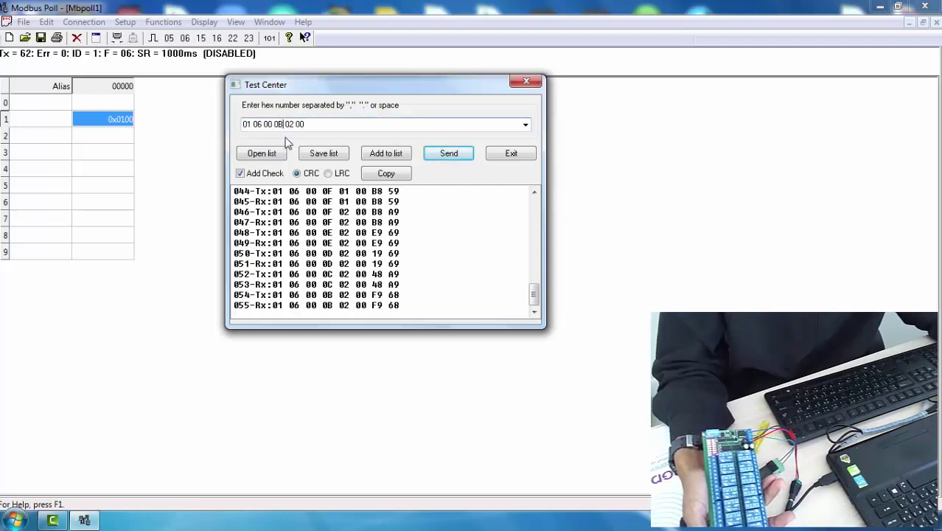
{"action": "type", "text": "A"}
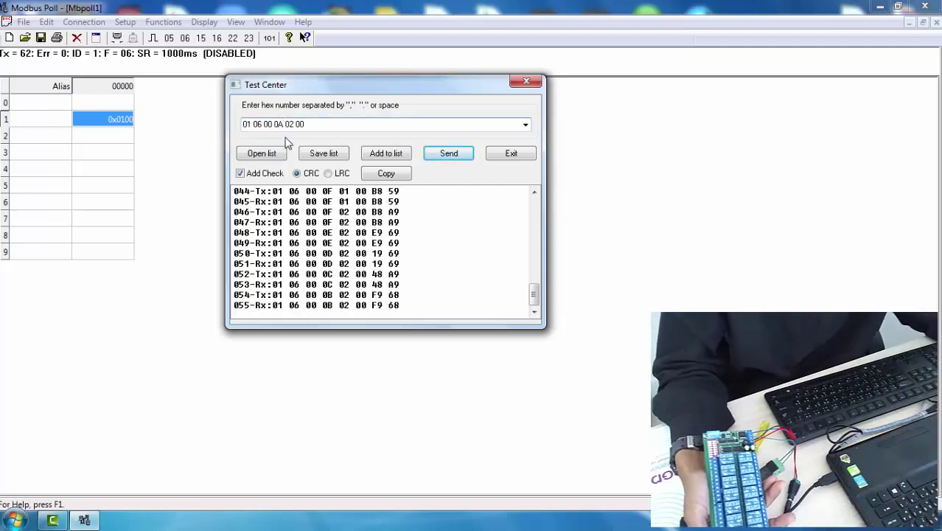
{"action": "left_click", "coordinate": [449, 155]}
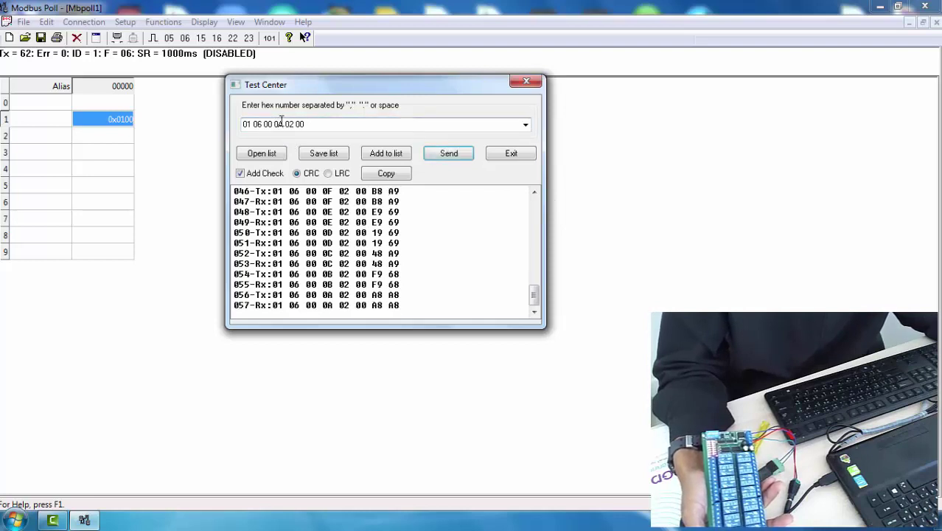
{"action": "left_click", "coordinate": [282, 123]}
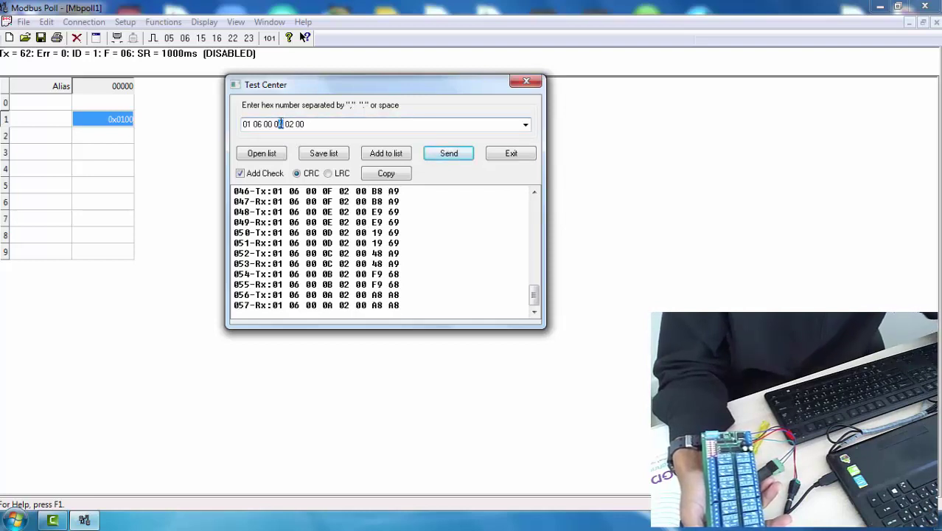
{"action": "key", "text": "BackSpace"}
{"action": "type", "text": "9"}
{"action": "left_click", "coordinate": [446, 153]}
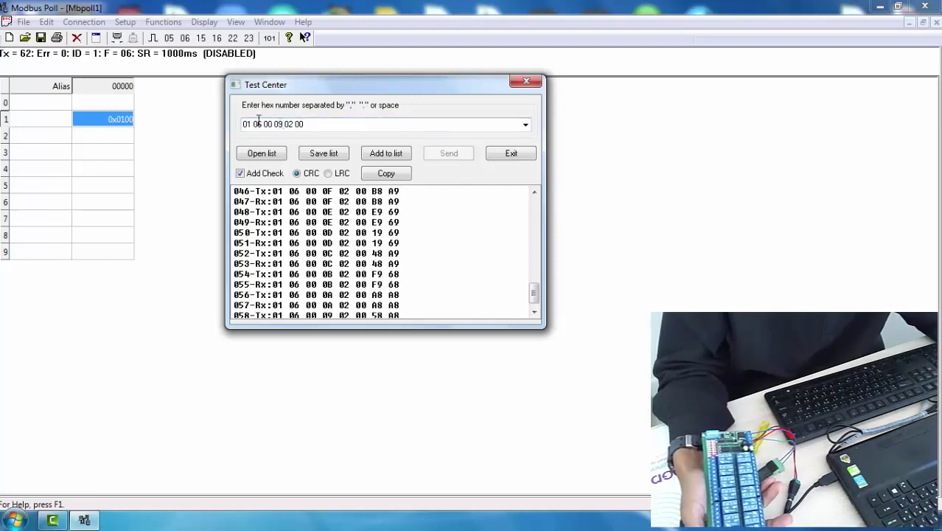
{"action": "key", "text": "BackSpace"}
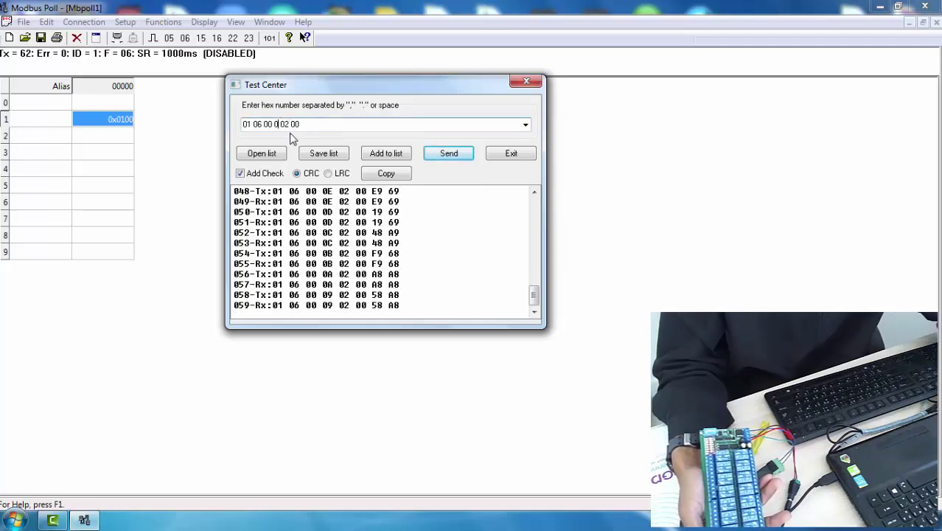
{"action": "type", "text": "8"}
{"action": "left_click", "coordinate": [444, 163]}
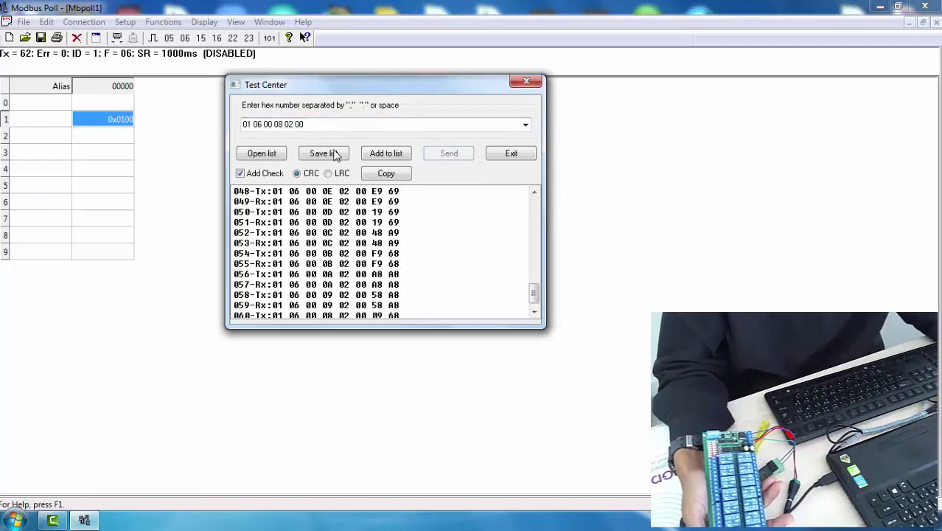
{"action": "left_click", "coordinate": [281, 124]}
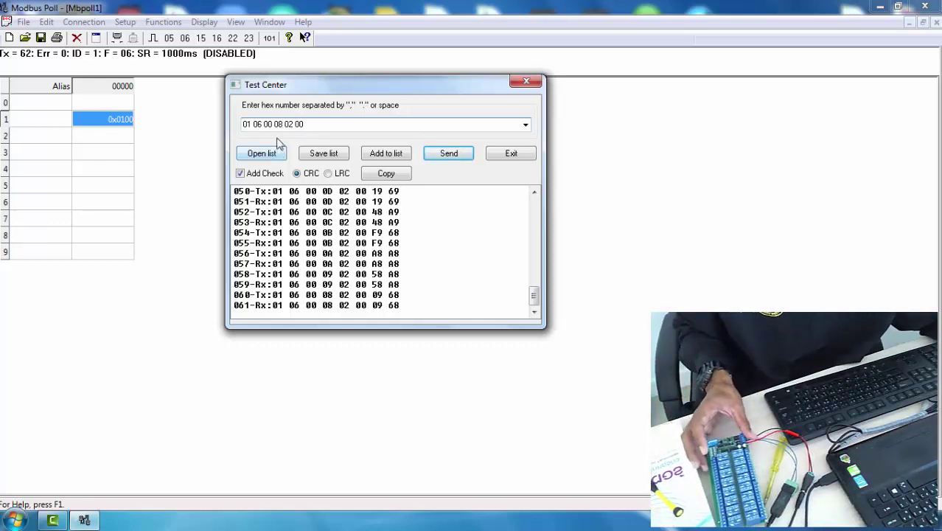
{"action": "left_click_drag", "start_coordinate": [309, 125], "coordinate": [236, 124]}
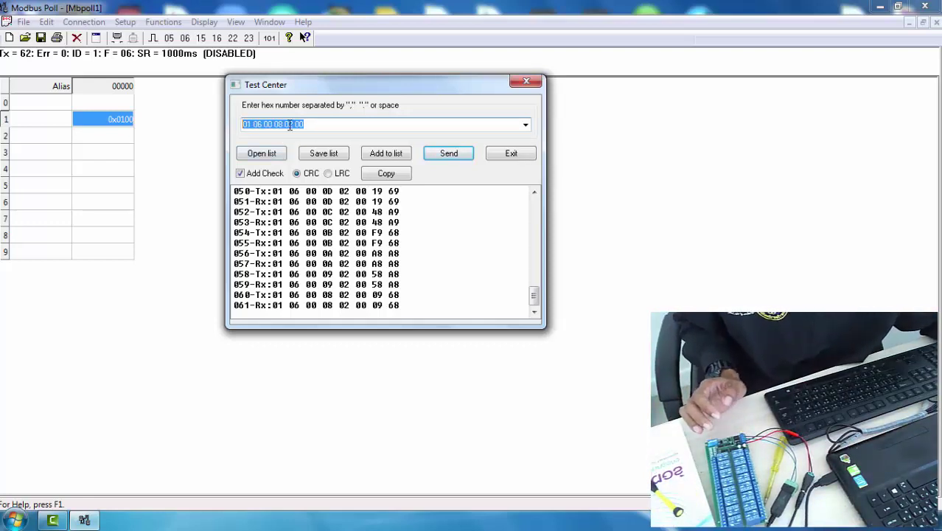
{"action": "left_click", "coordinate": [297, 127]}
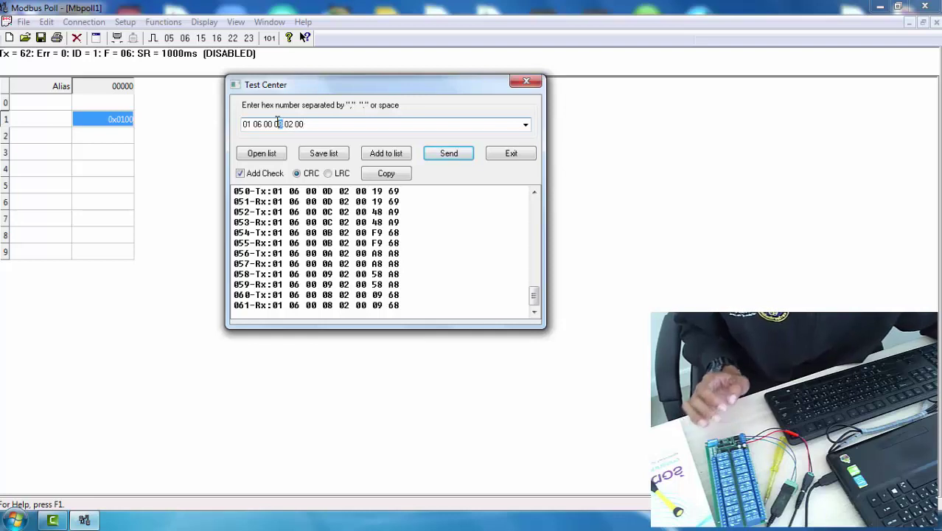
{"action": "type", "text": "1"}
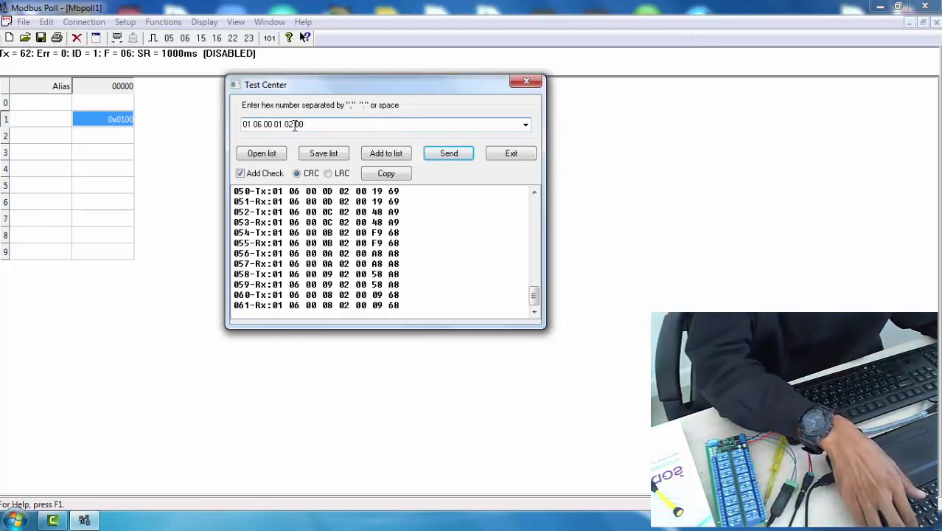
{"action": "key", "text": "BackSpace"}
{"action": "type", "text": "1"}
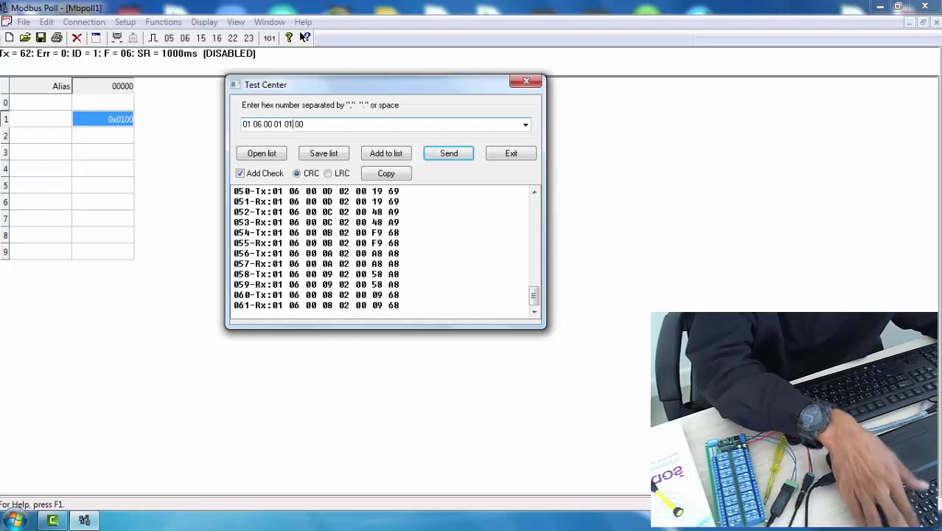
{"action": "left_click", "coordinate": [439, 158]}
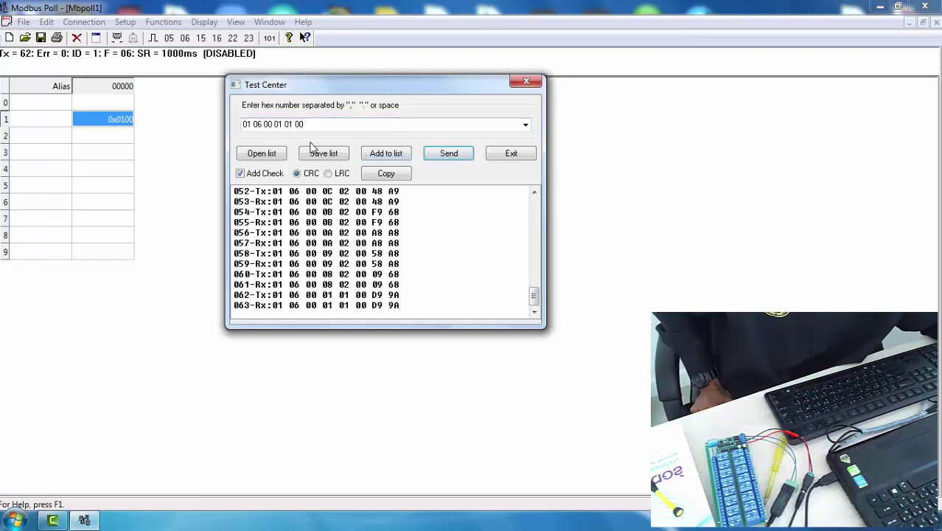
Examine the bytes of the frame one by one: slave ID, function code, register address, command and delay
{"action": "left_click", "coordinate": [284, 124]}
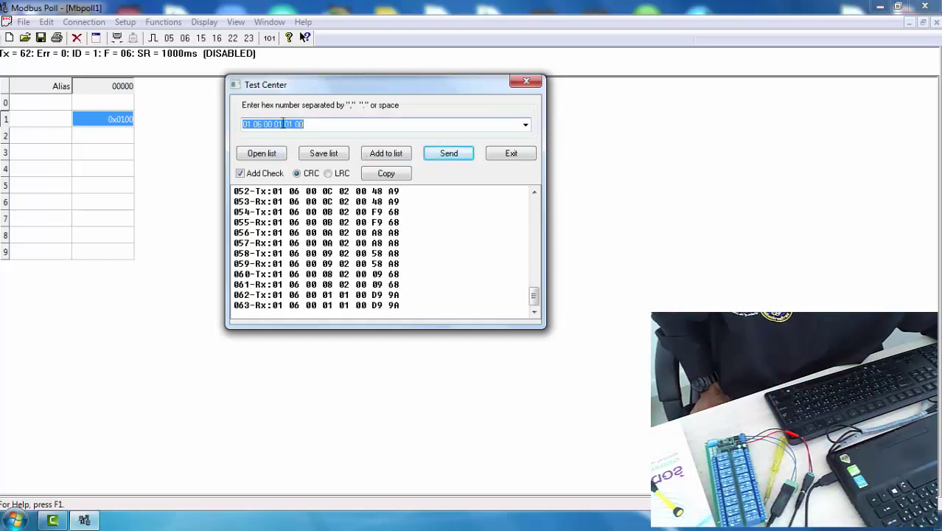
{"action": "double_click", "coordinate": [279, 123]}
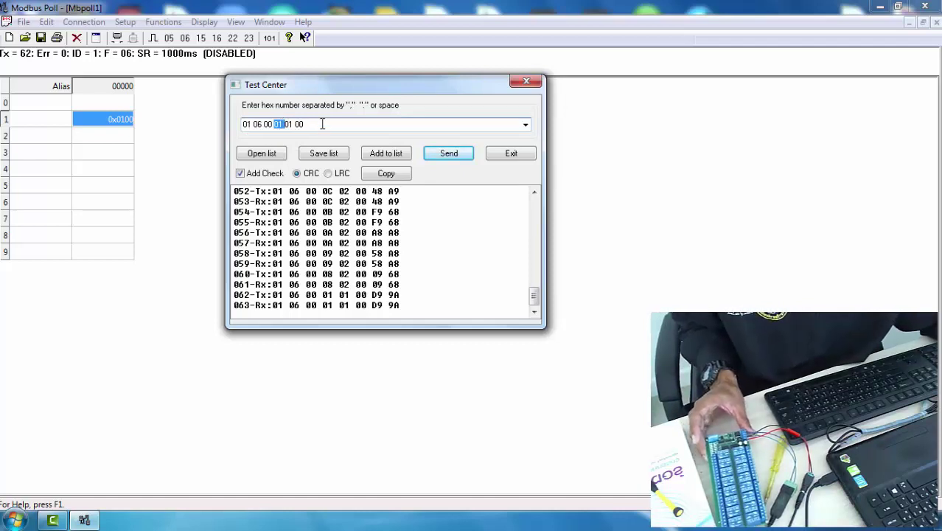
{"action": "left_click_drag", "start_coordinate": [320, 123], "coordinate": [285, 123]}
{"action": "left_click", "coordinate": [260, 125]}
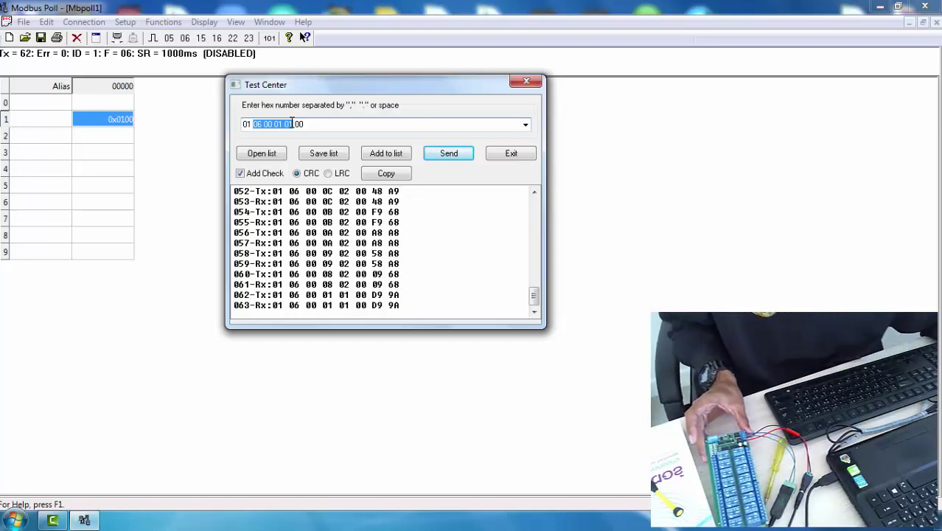
{"action": "left_click", "coordinate": [249, 125]}
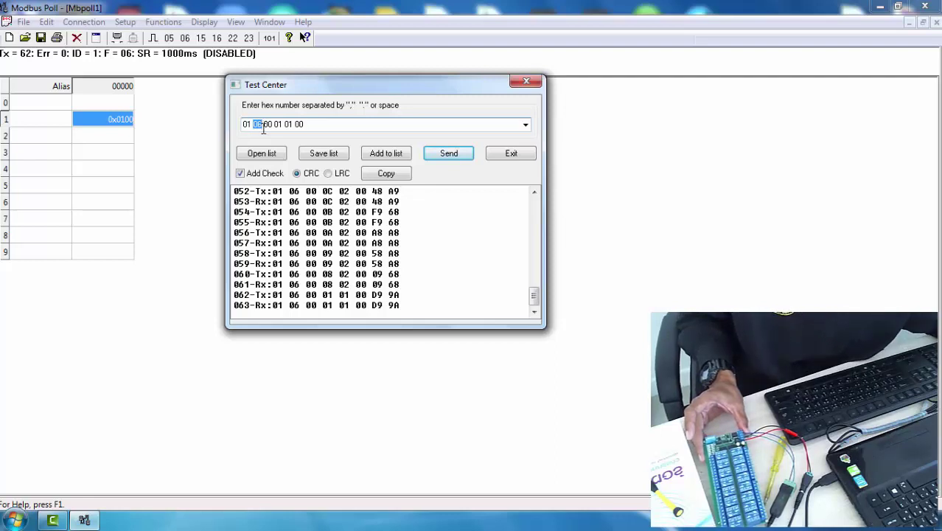
{"action": "left_click_drag", "start_coordinate": [264, 127], "coordinate": [272, 125]}
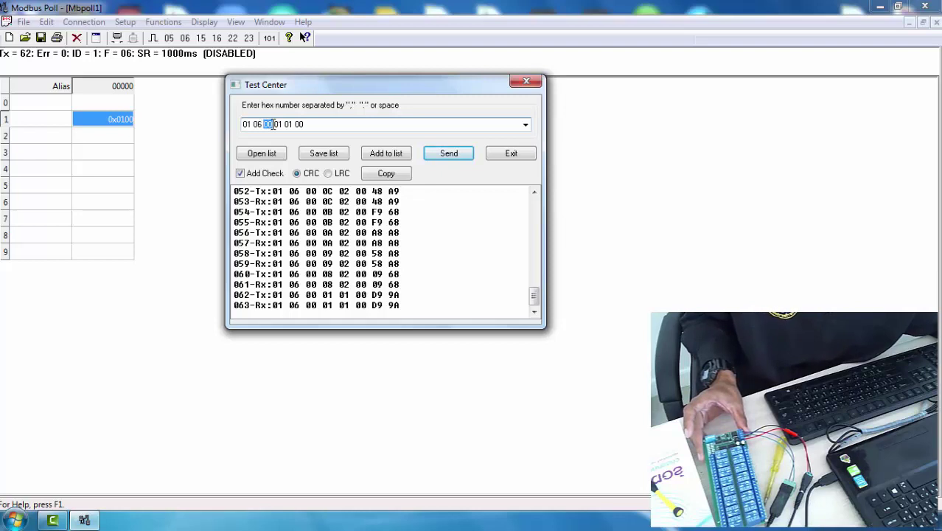
{"action": "left_click_drag", "start_coordinate": [271, 125], "coordinate": [283, 124]}
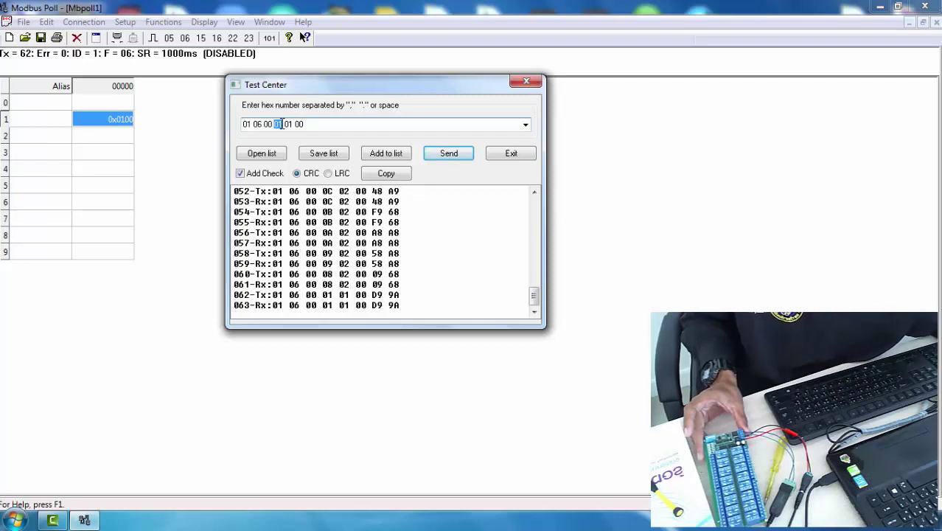
{"action": "left_click_drag", "start_coordinate": [278, 127], "coordinate": [282, 128]}
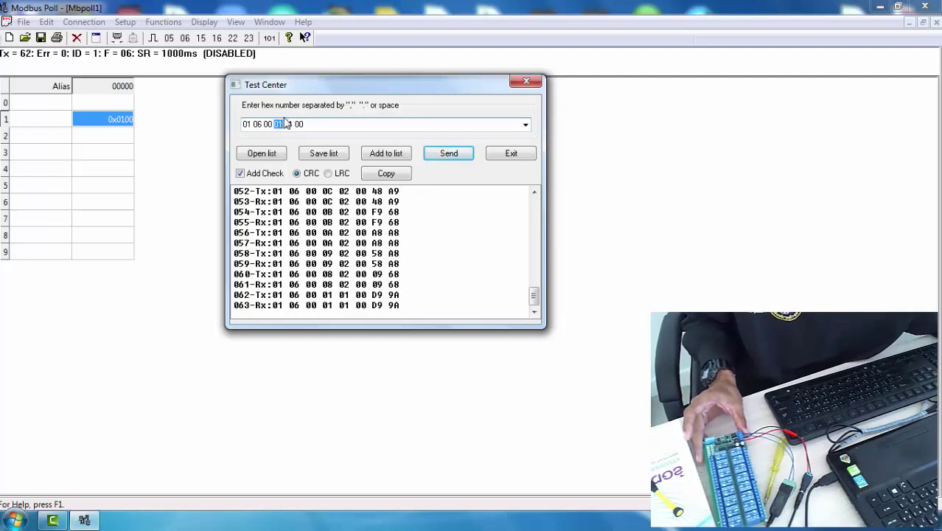
{"action": "left_click", "coordinate": [287, 125]}
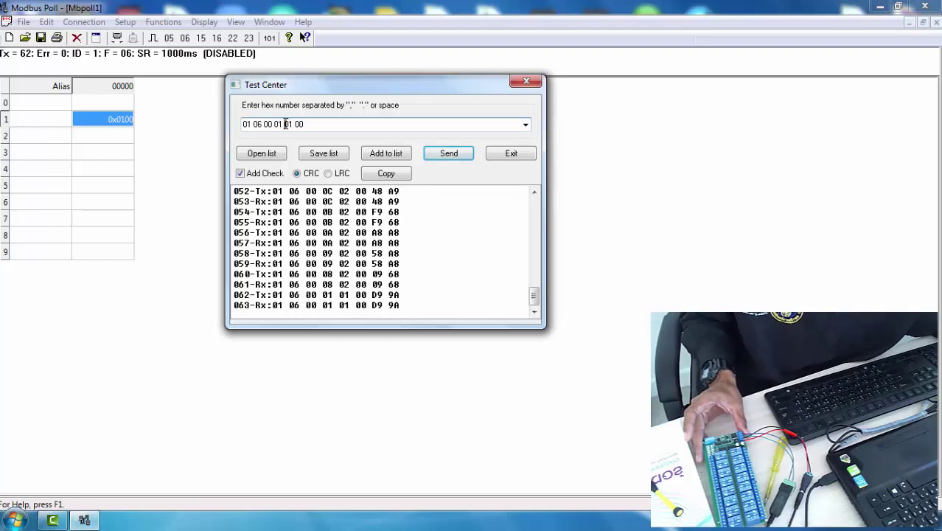
{"action": "left_click_drag", "start_coordinate": [285, 124], "coordinate": [291, 124]}
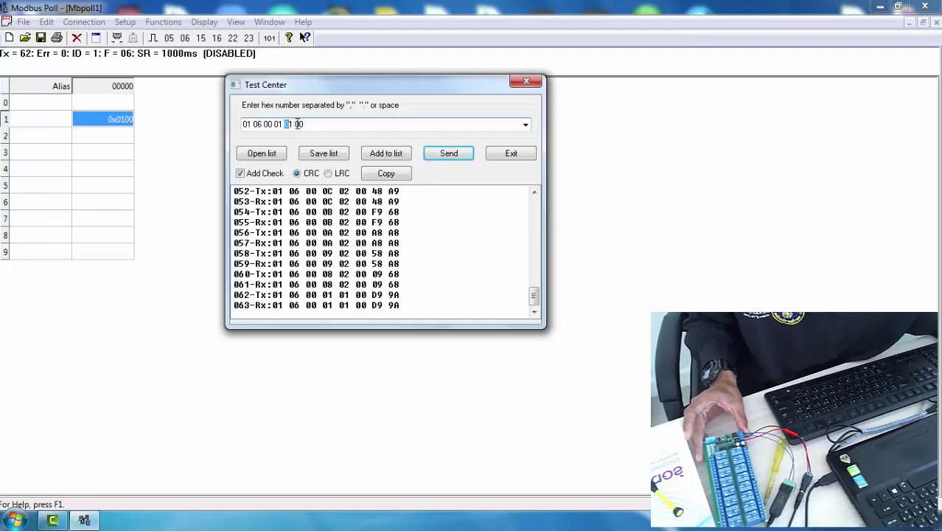
{"action": "double_click", "coordinate": [298, 124]}
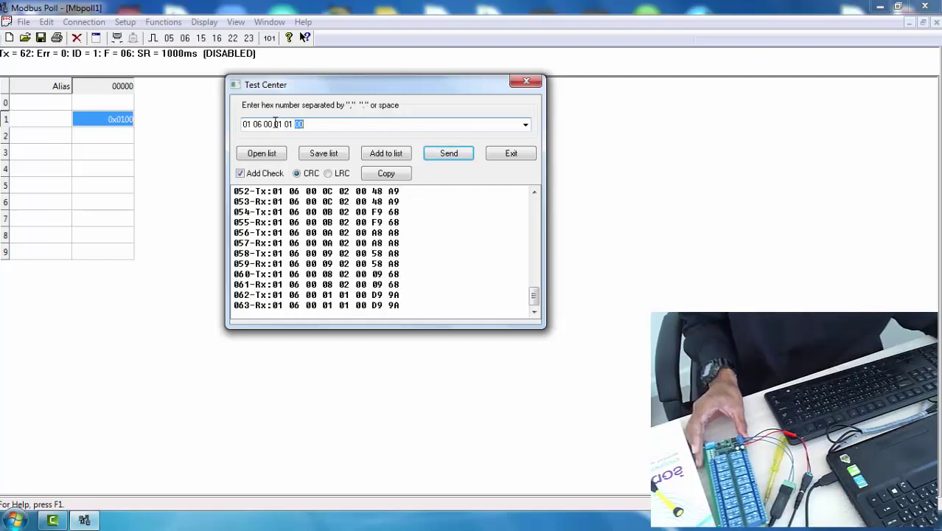